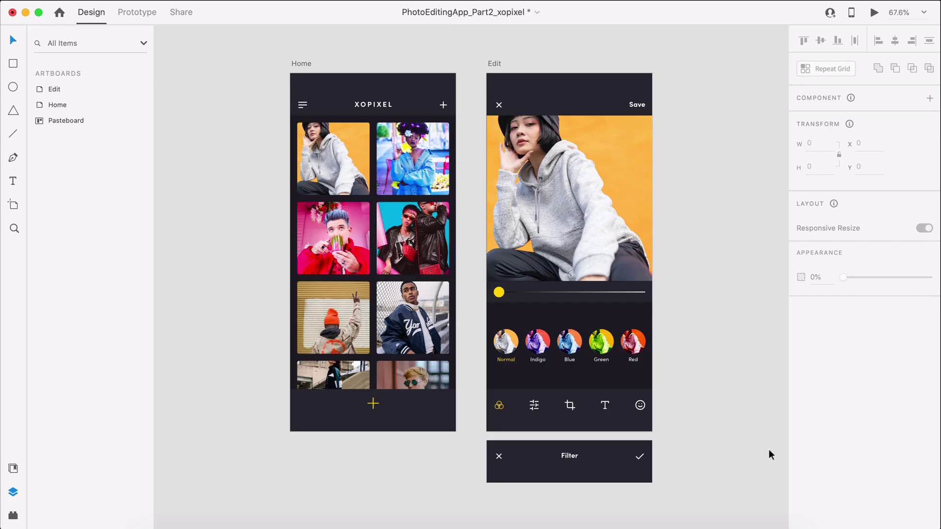
Inspect the Home and Edit layers, collapsing the filters, tab bar and header groups.
{"action": "left_click", "coordinate": [293, 63]}
{"action": "left_click", "coordinate": [313, 80]}
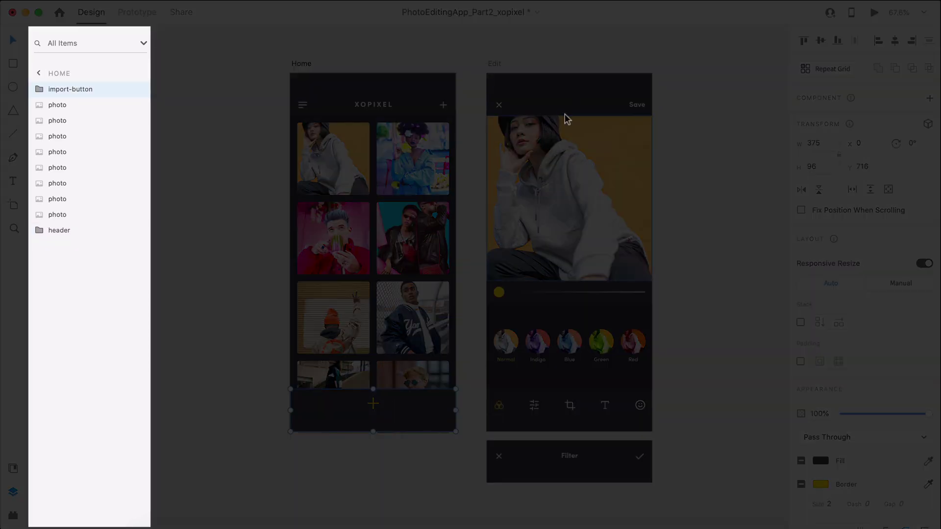
{"action": "left_click", "coordinate": [572, 103]}
{"action": "left_click", "coordinate": [544, 128]}
{"action": "left_click", "coordinate": [39, 199]}
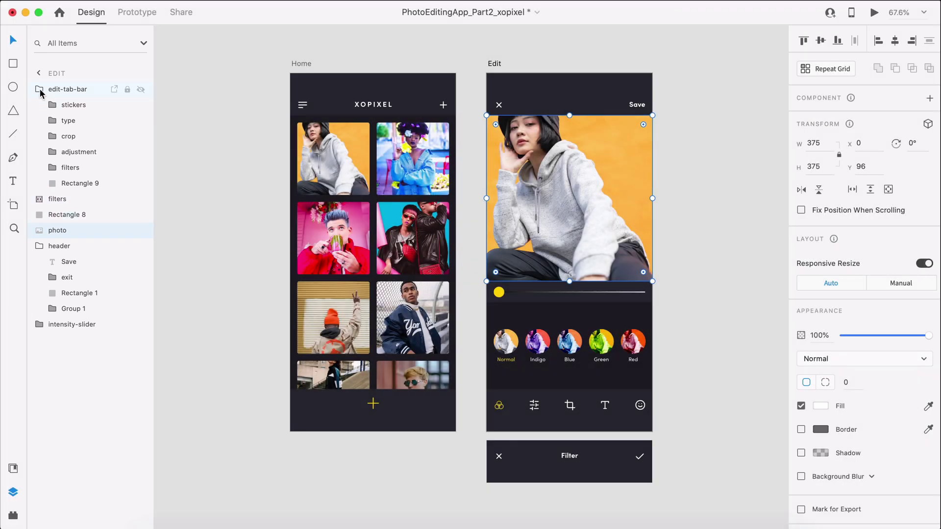
{"action": "left_click", "coordinate": [40, 90]}
{"action": "left_click", "coordinate": [39, 151]}
{"action": "left_click", "coordinate": [101, 237]}
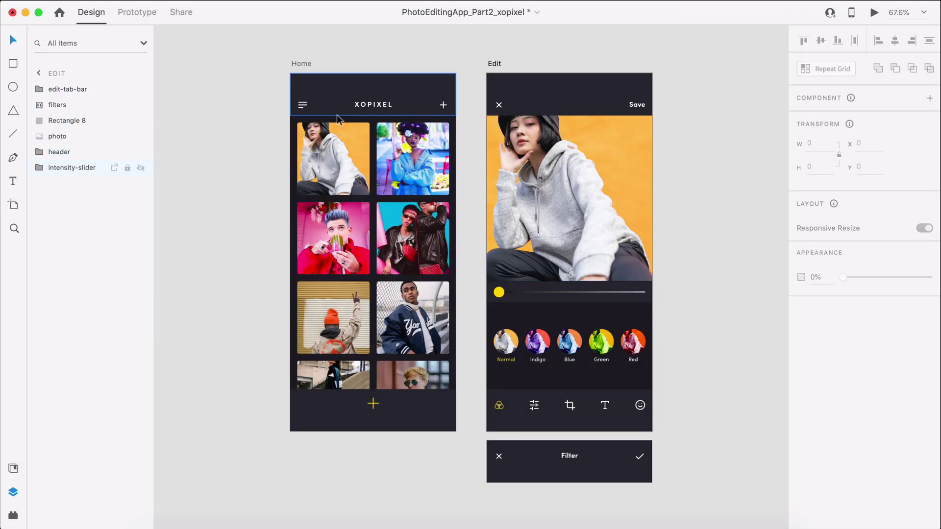
Shift-select all eight photos in the Home screen's grid.
{"action": "left_click", "coordinate": [349, 142]}
{"action": "left_click", "coordinate": [433, 140], "text": "shift"}
{"action": "left_click", "coordinate": [347, 226], "text": "shift"}
{"action": "left_click", "coordinate": [413, 238], "text": "shift"}
{"action": "left_click", "coordinate": [333, 317], "text": "shift"}
{"action": "left_click", "coordinate": [409, 323], "text": "shift"}
{"action": "left_click", "coordinate": [408, 365], "text": "shift"}
{"action": "left_click", "coordinate": [343, 368], "text": "shift"}
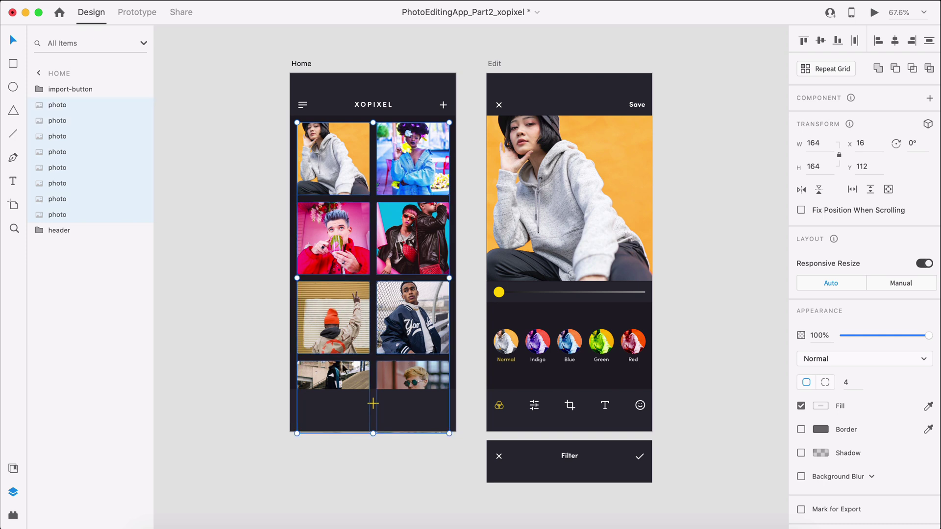
Batch-rename the selected photos with Rename it's photo_%N pattern, giving photo_1 to photo_8.
{"action": "left_click", "coordinate": [13, 515]}
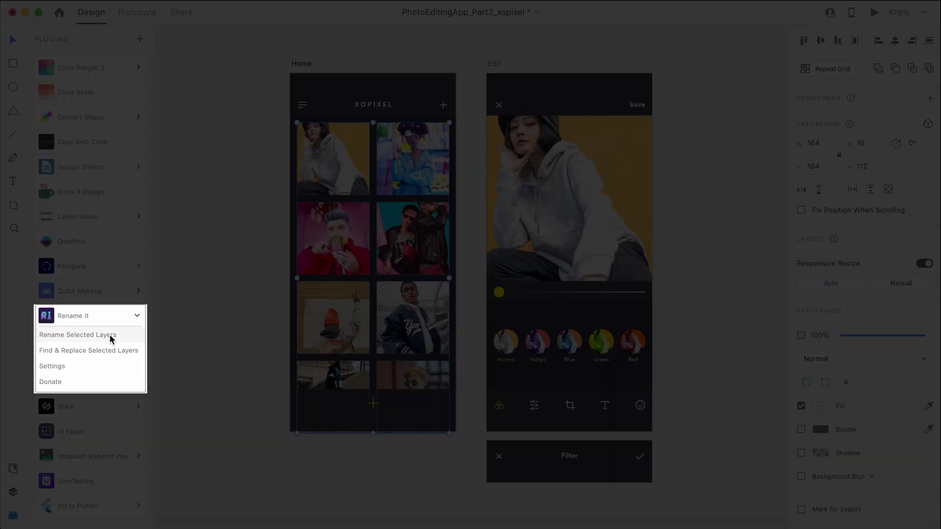
{"action": "left_click", "coordinate": [111, 337]}
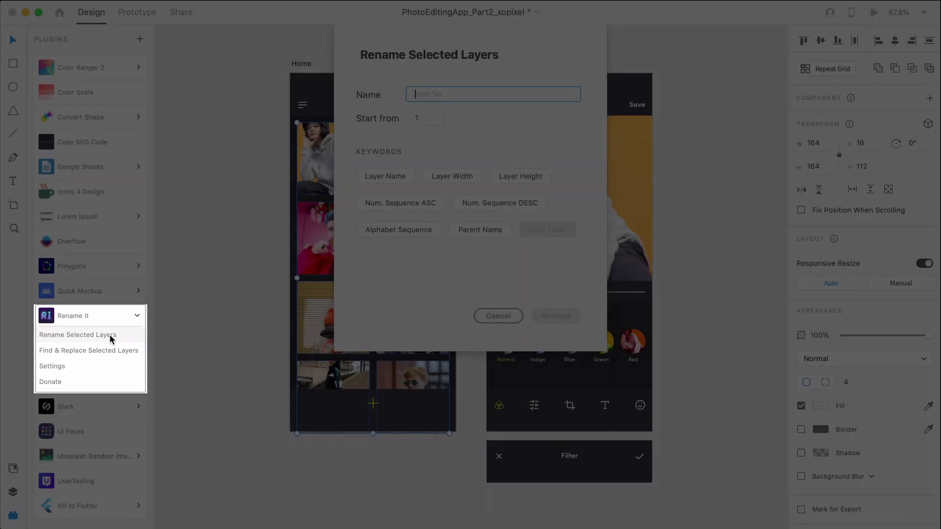
{"action": "type", "text": "photo_"}
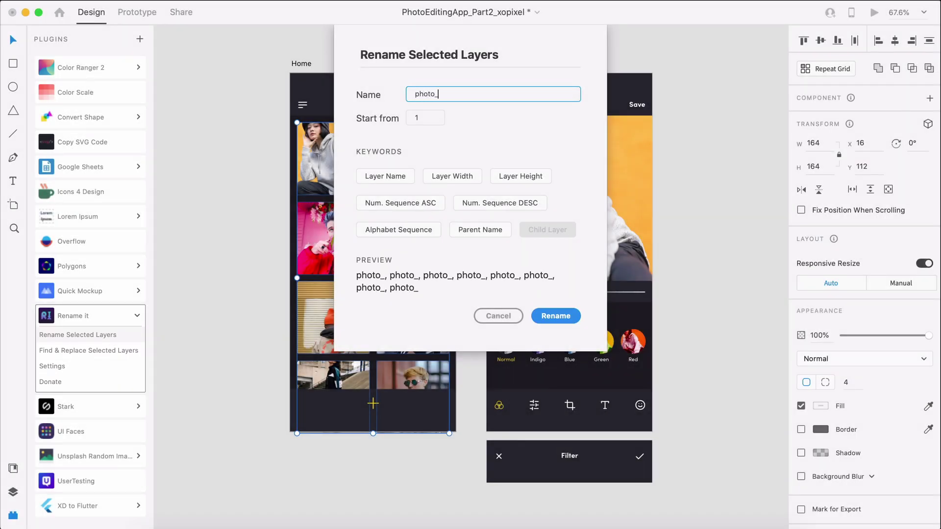
{"action": "left_click", "coordinate": [401, 203]}
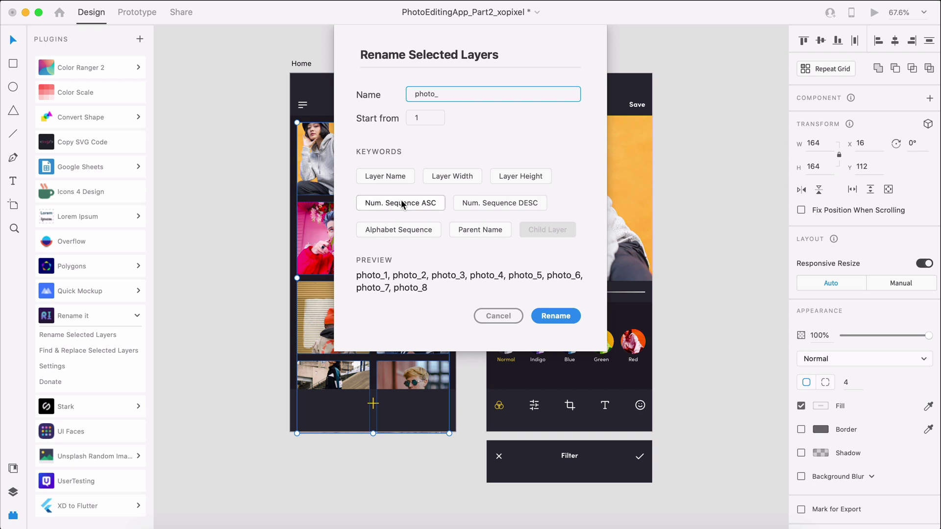
{"action": "left_click", "coordinate": [554, 316]}
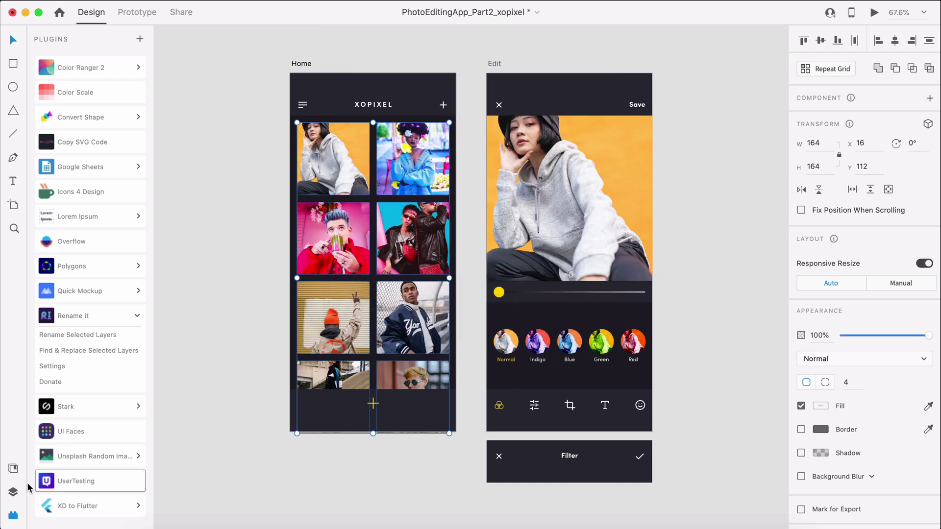
{"action": "left_click", "coordinate": [13, 493]}
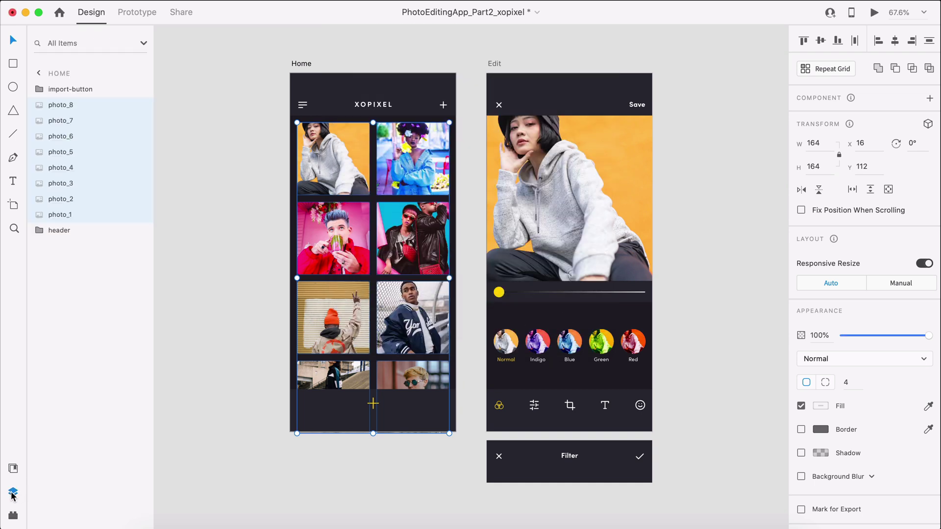
Append _1 to the Edit screen's large photo layer name, making it photo_1.
{"action": "left_click", "coordinate": [247, 251]}
{"action": "double_click", "coordinate": [323, 168]}
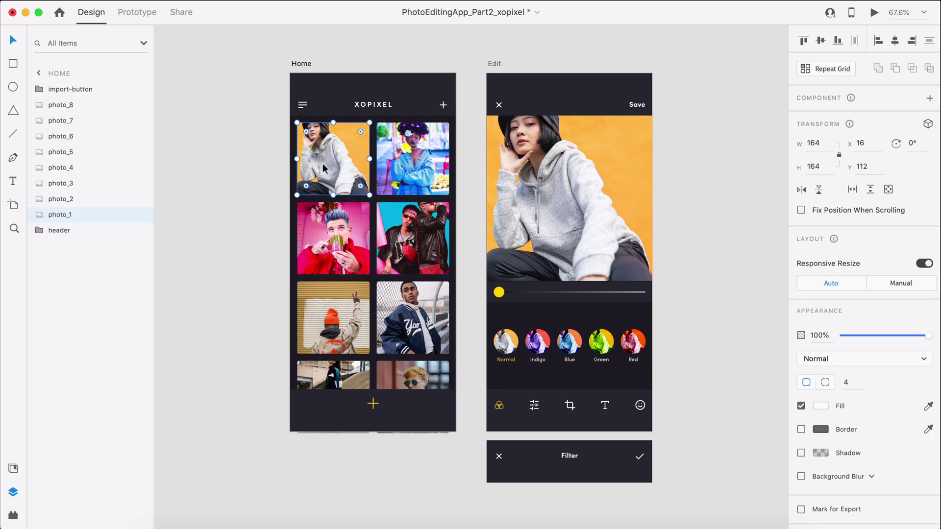
{"action": "left_click", "coordinate": [558, 145]}
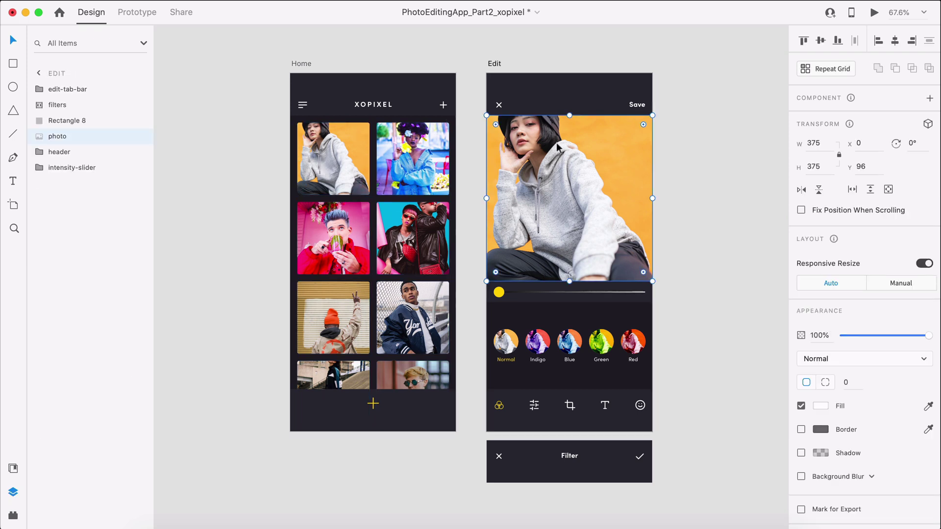
{"action": "double_click", "coordinate": [72, 137]}
{"action": "key", "text": "Right"}
{"action": "type", "text": "_1"}
{"action": "key", "text": "Return"}
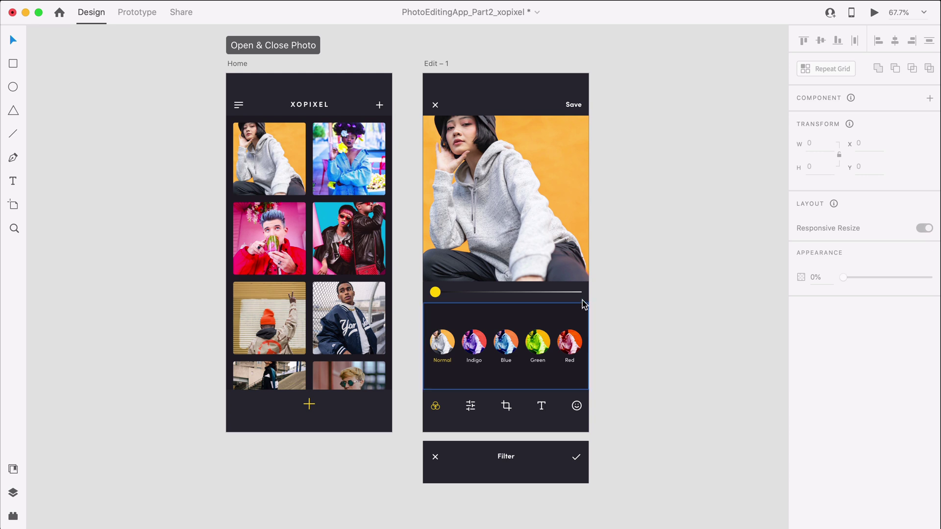
Move the intensity slider up behind the photo and the Filter bar up out of view.
{"action": "left_click_drag", "start_coordinate": [584, 303], "coordinate": [583, 285]}
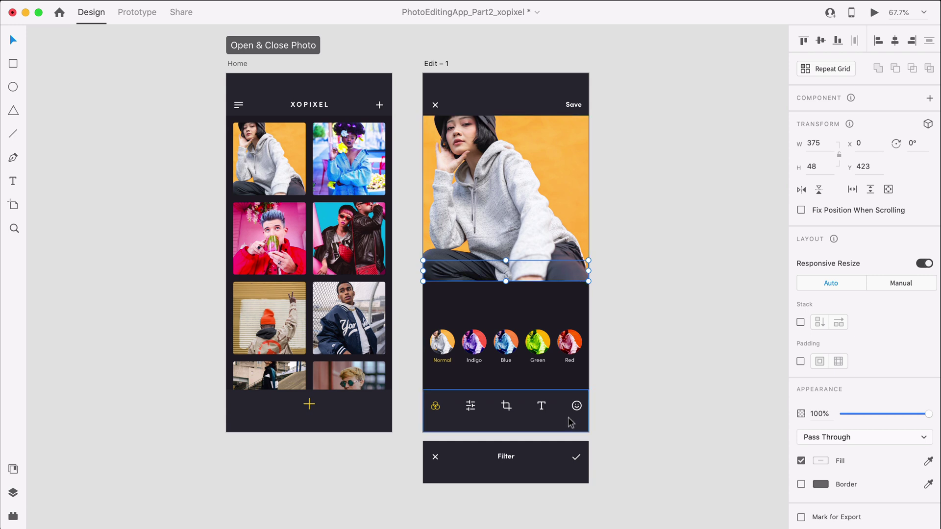
{"action": "left_click_drag", "start_coordinate": [570, 447], "coordinate": [569, 433]}
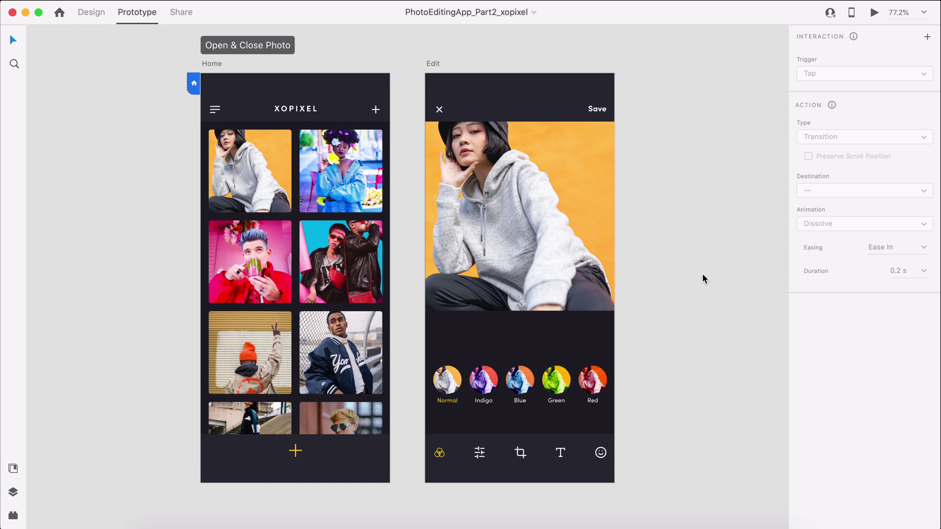
Link the first Home photo to Edit and Edit's close X back to Home, then preview.
{"action": "left_click", "coordinate": [287, 178]}
{"action": "left_click_drag", "start_coordinate": [287, 172], "coordinate": [463, 223]}
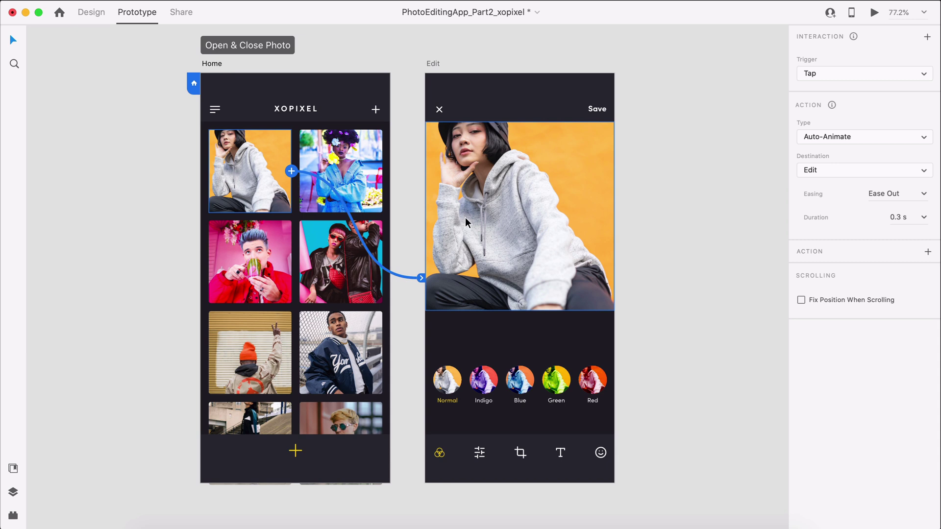
{"action": "left_click", "coordinate": [440, 111]}
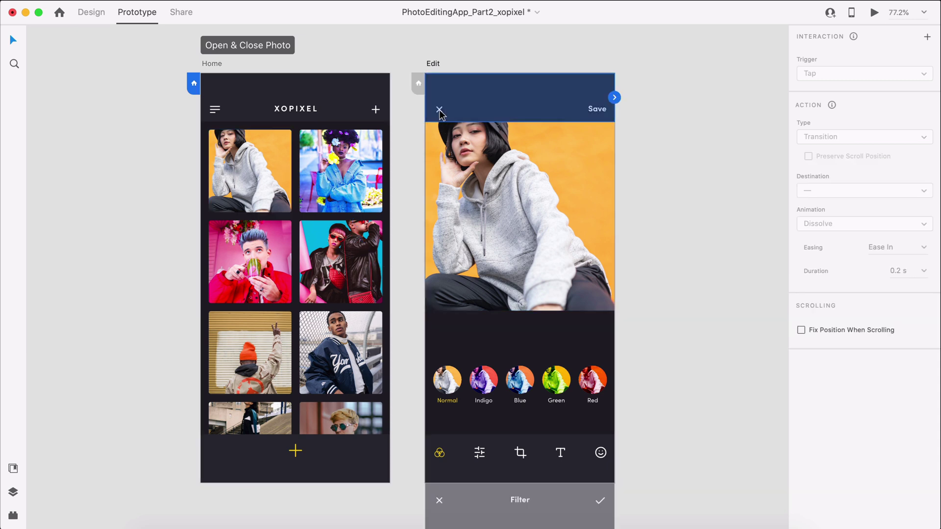
{"action": "left_click", "coordinate": [440, 111]}
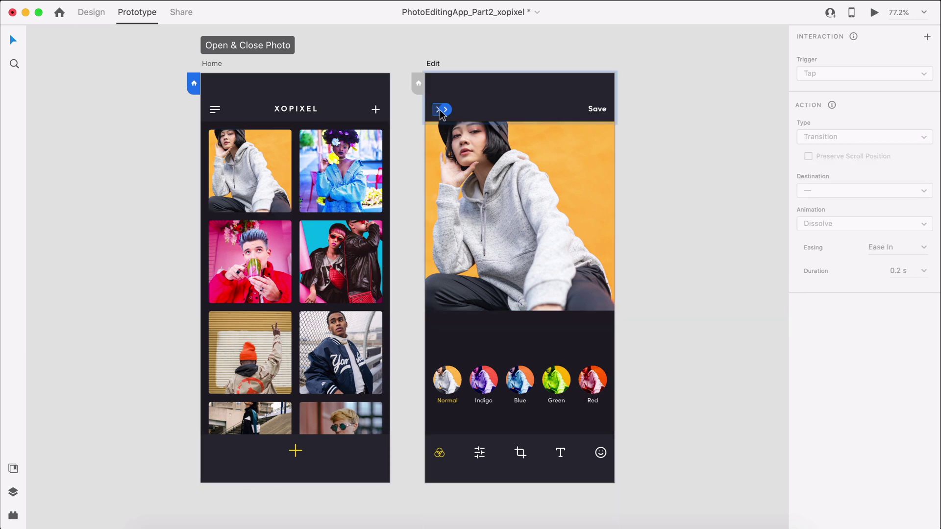
{"action": "left_click_drag", "start_coordinate": [445, 109], "coordinate": [365, 237]}
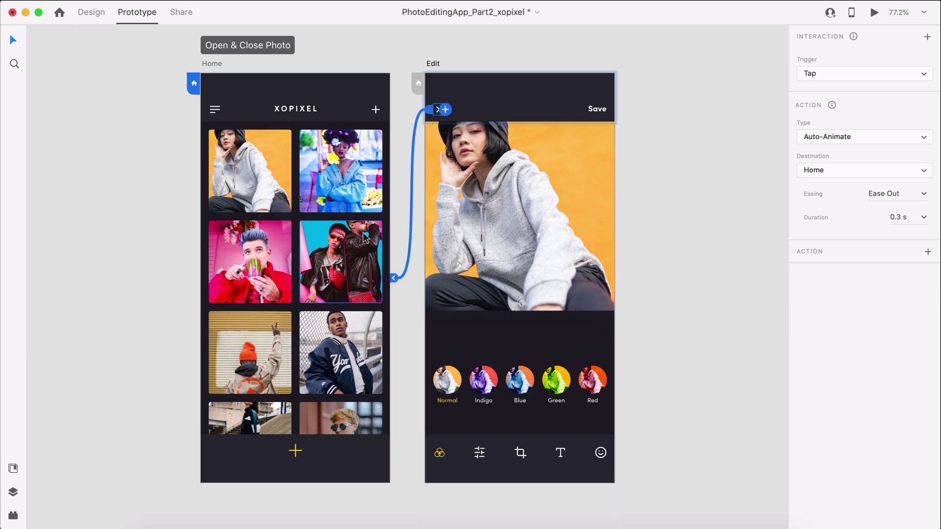
{"action": "key", "text": "super+Return"}
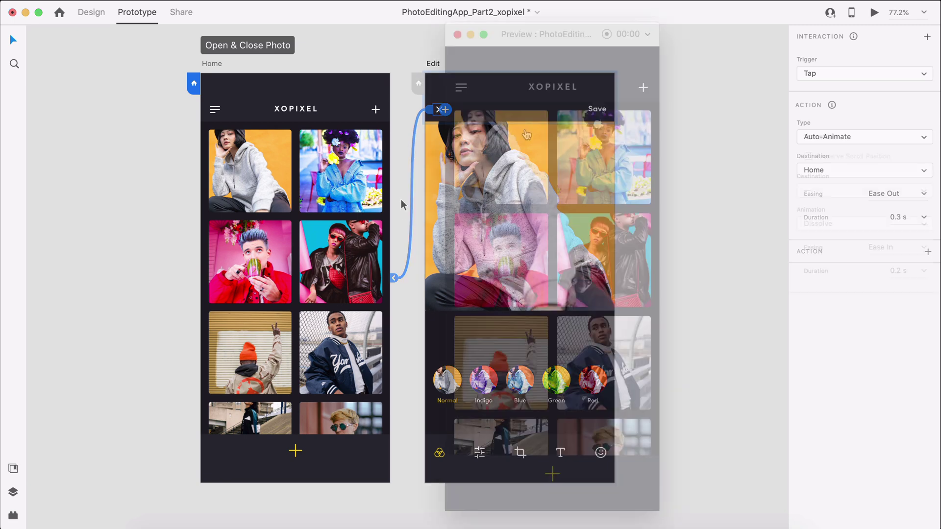
In the preview, open and close the first photo's Edit screen twice.
{"action": "left_click", "coordinate": [520, 141]}
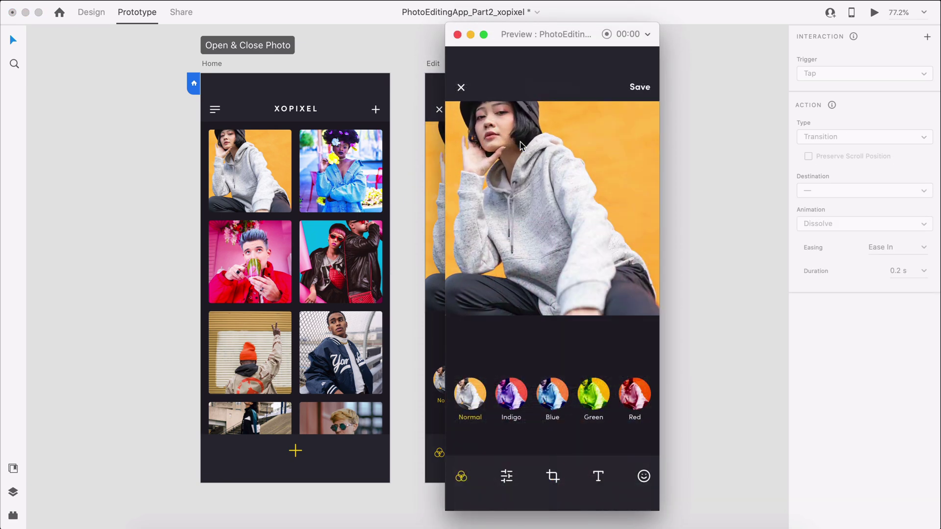
{"action": "left_click", "coordinate": [461, 88]}
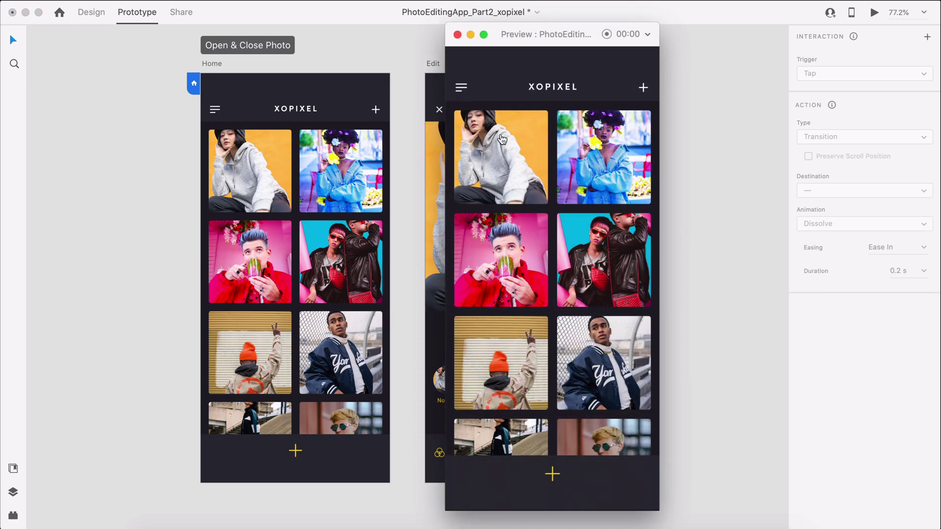
{"action": "left_click", "coordinate": [502, 140]}
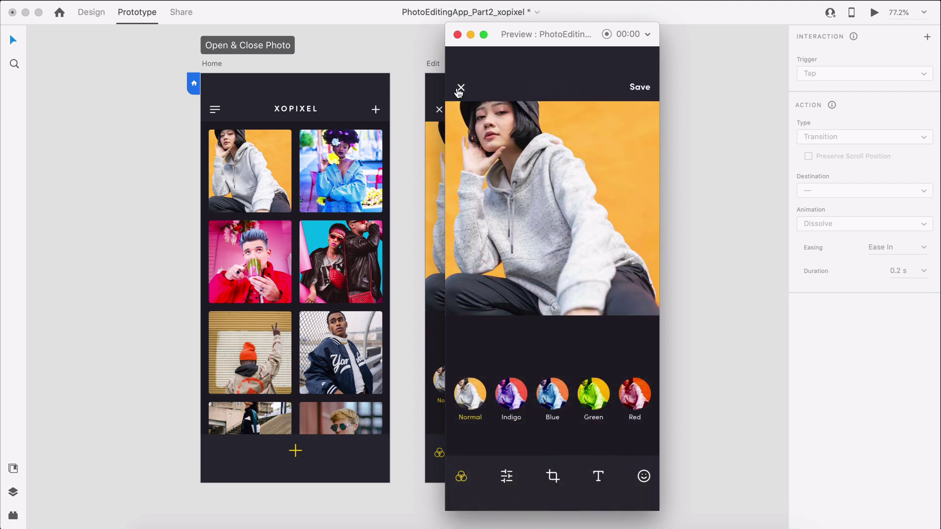
{"action": "left_click", "coordinate": [460, 89]}
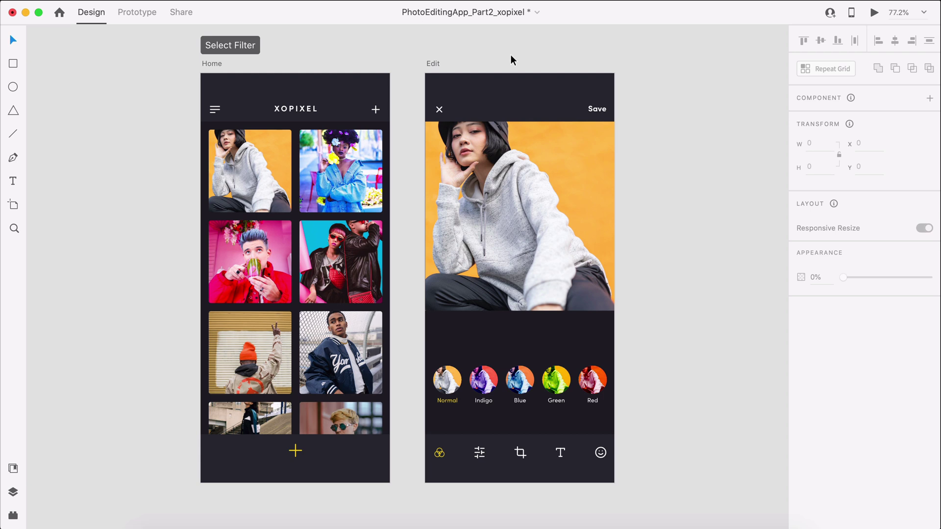
Duplicate the Edit artboard as Edit – 1.
{"action": "left_click", "coordinate": [436, 65]}
{"action": "key", "text": "super+d"}
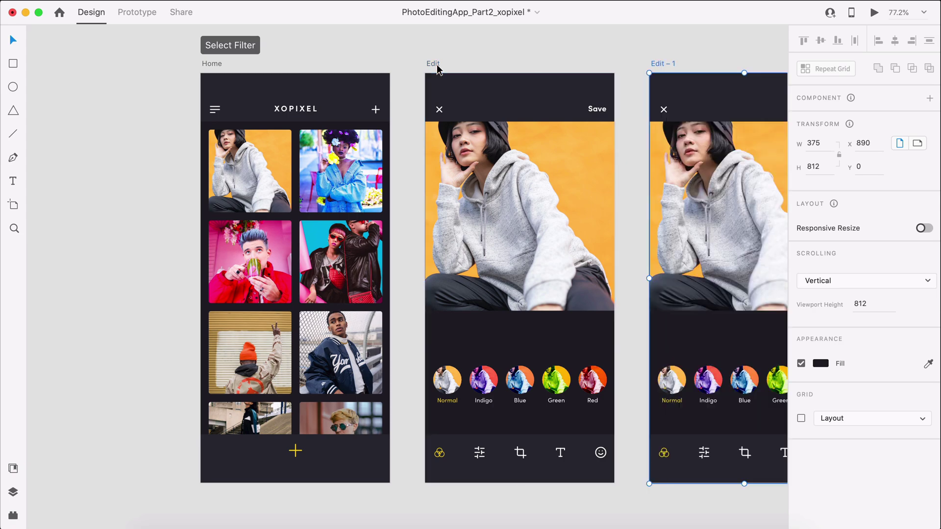
{"action": "scroll", "coordinate": [437, 69], "scroll_direction": "right", "scroll_amount": 7}
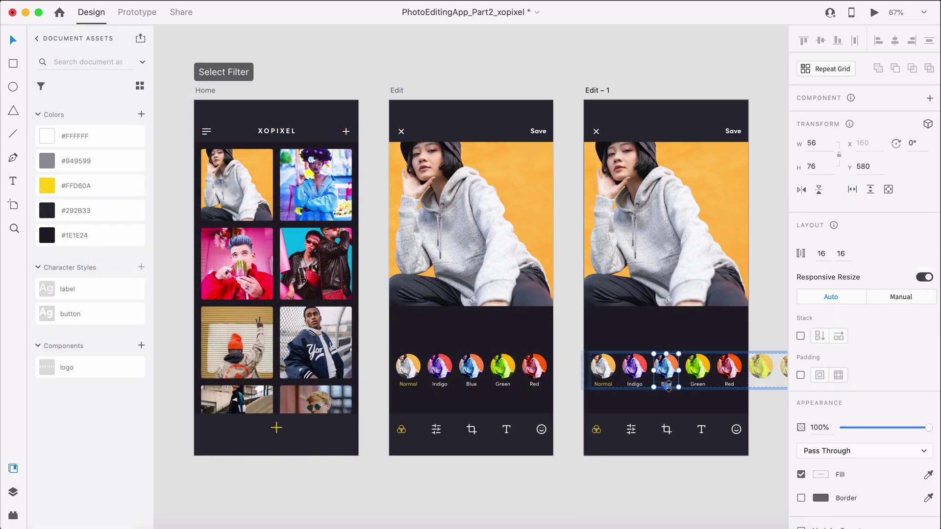
On Edit – 1, colour the Blue label #FFD60A and the Normal label #FFFFFF.
{"action": "double_click", "coordinate": [668, 387]}
{"action": "left_click", "coordinate": [113, 189]}
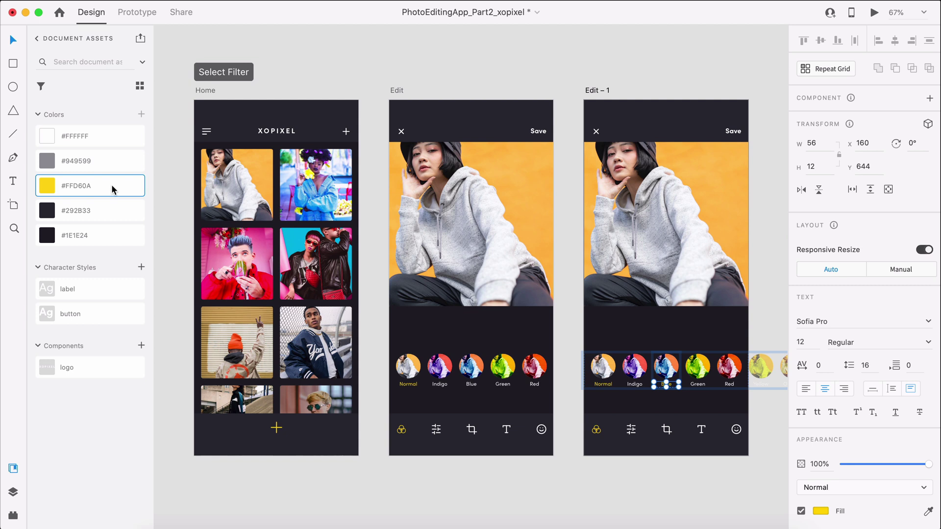
{"action": "left_click", "coordinate": [608, 387]}
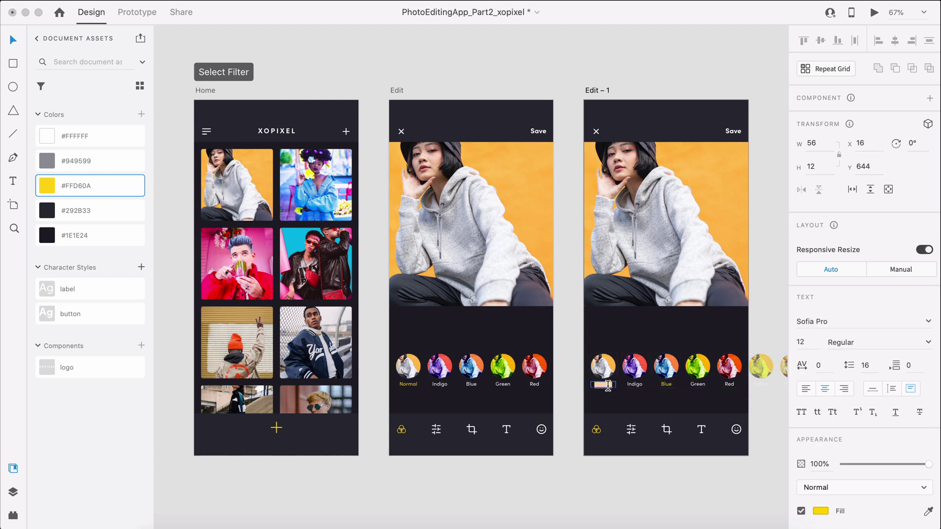
{"action": "left_click", "coordinate": [92, 141]}
{"action": "left_click", "coordinate": [478, 471]}
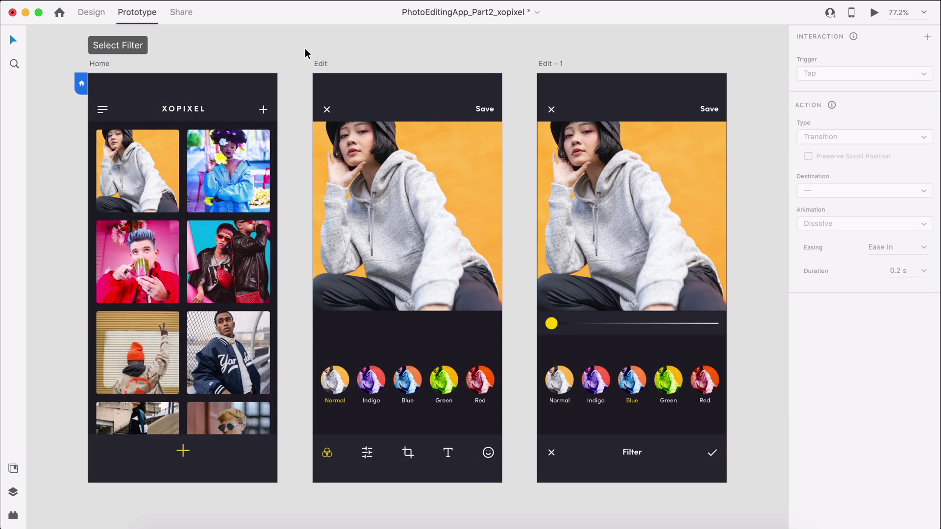
Link tapping Blue on the Edit screen to Edit – 1.
{"action": "left_click", "coordinate": [411, 384]}
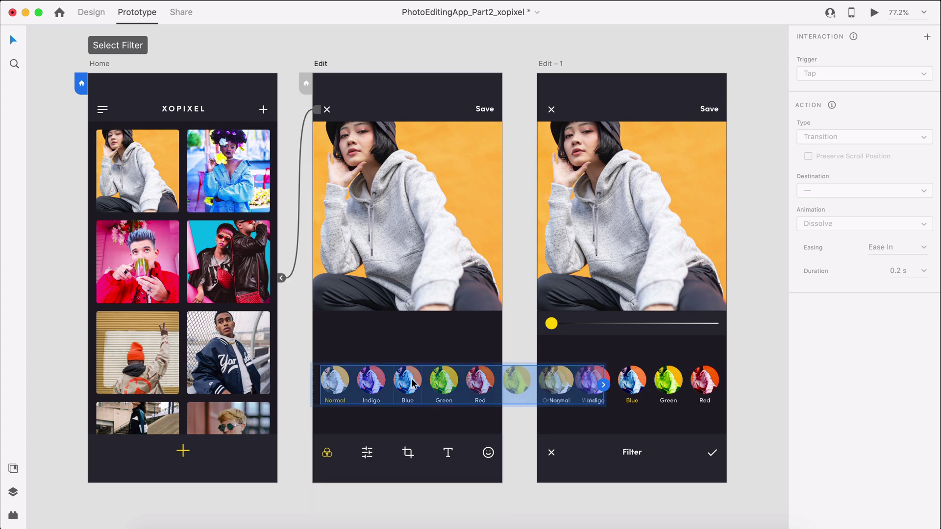
{"action": "double_click", "coordinate": [412, 384]}
{"action": "left_click_drag", "start_coordinate": [421, 386], "coordinate": [546, 352]}
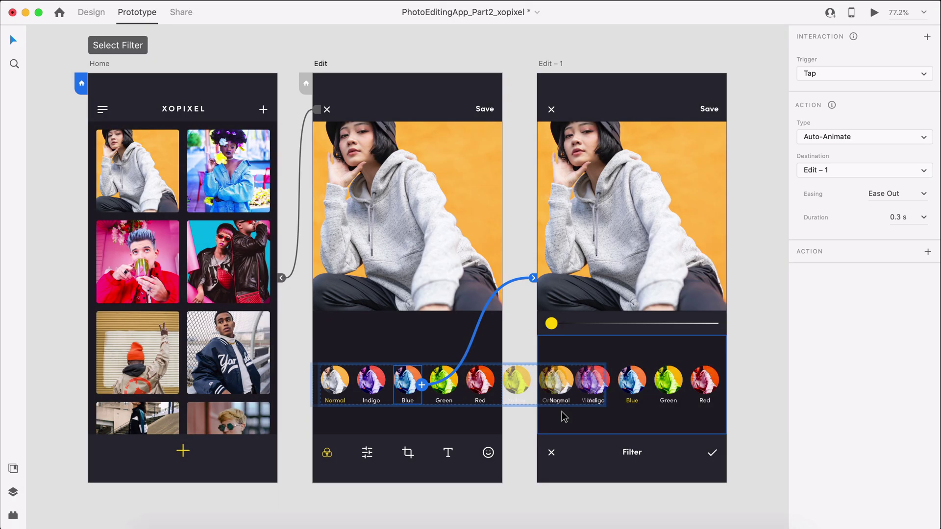
Link tapping Normal on Edit – 1 back to Edit, then try Blue in the preview.
{"action": "left_click", "coordinate": [564, 417]}
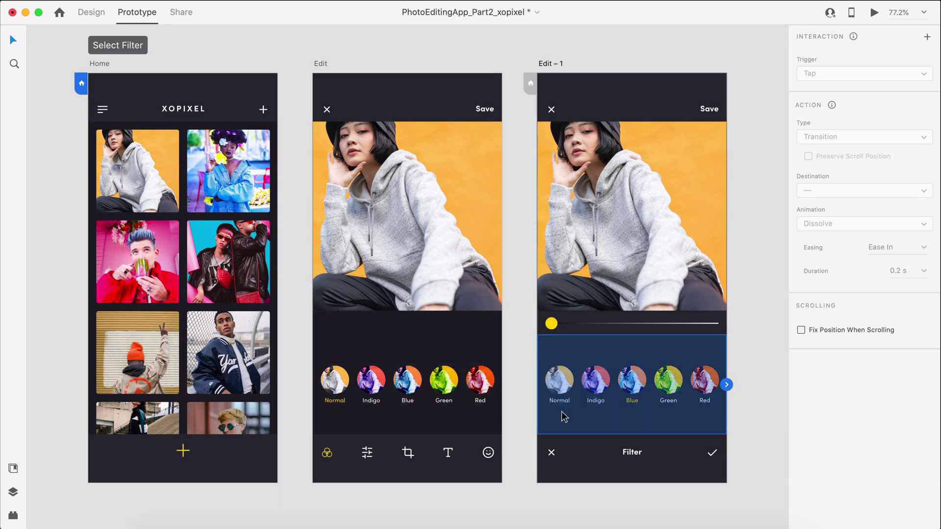
{"action": "double_click", "coordinate": [563, 387]}
{"action": "left_click", "coordinate": [563, 387]}
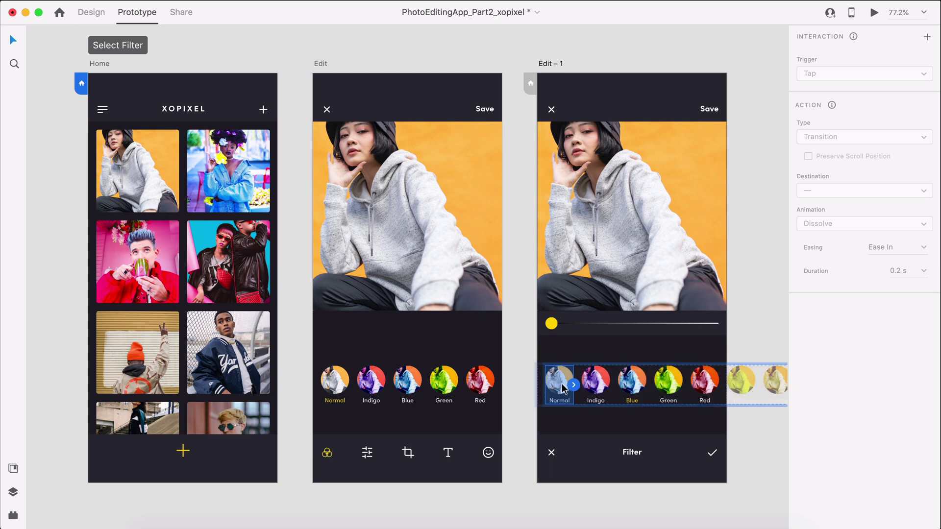
{"action": "left_click_drag", "start_coordinate": [573, 385], "coordinate": [414, 362]}
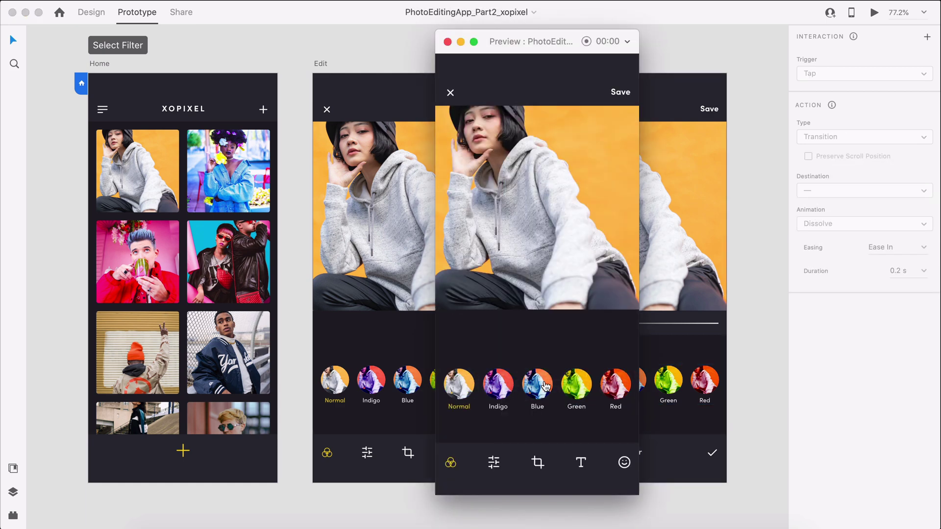
{"action": "left_click", "coordinate": [527, 385]}
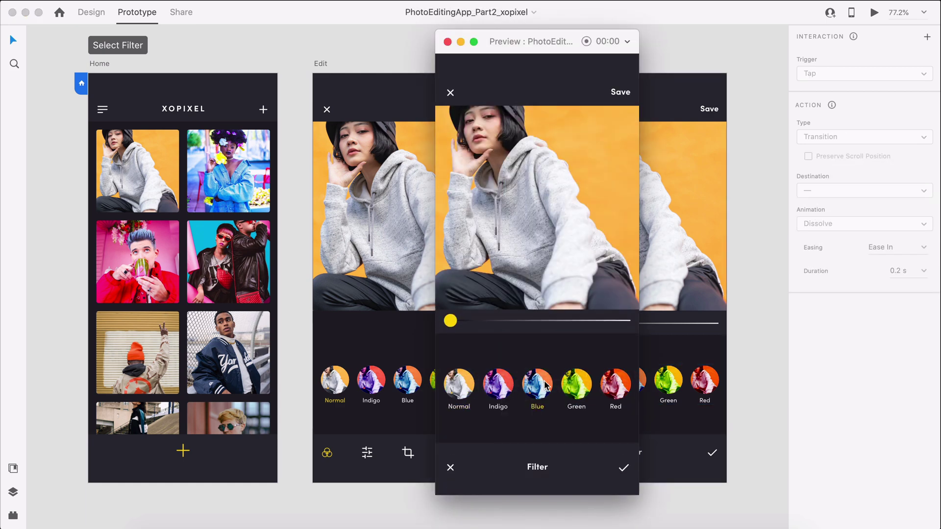
Alternate between Normal and Blue in the preview to confirm both links work.
{"action": "left_click", "coordinate": [460, 390]}
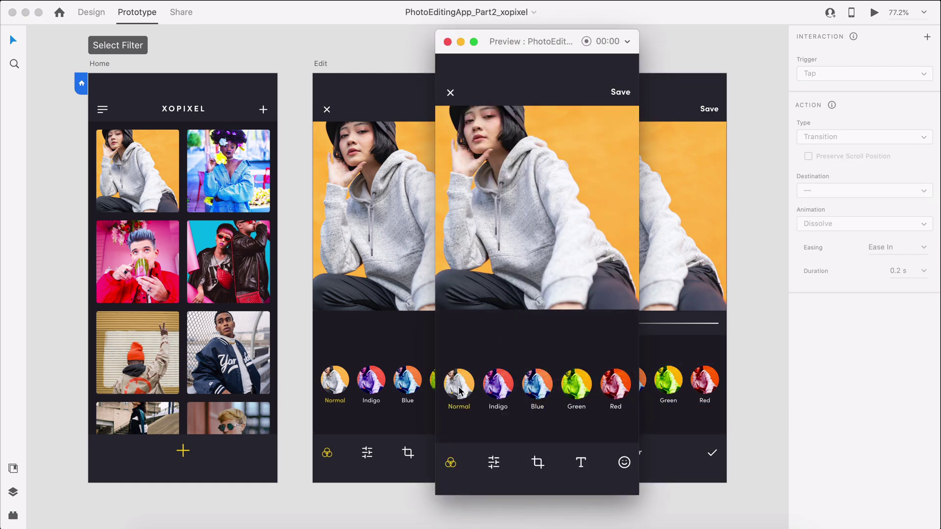
{"action": "left_click", "coordinate": [541, 388]}
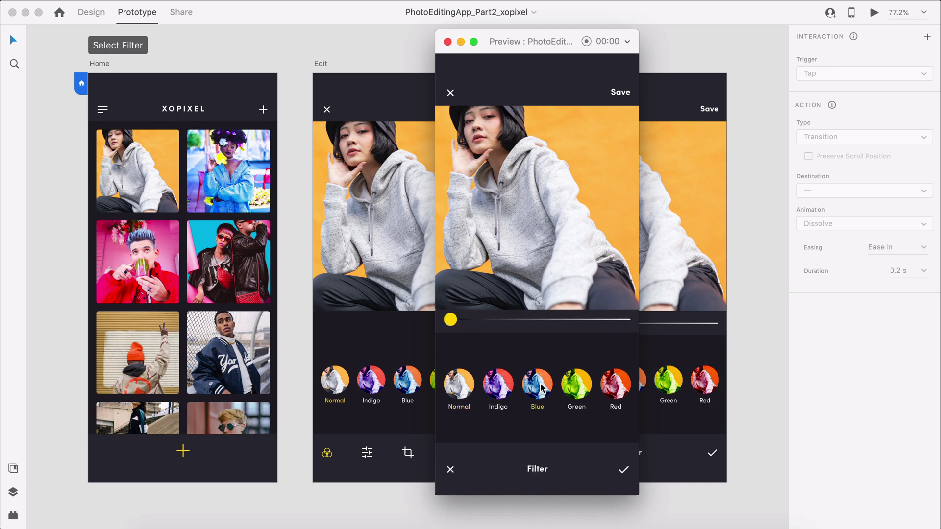
{"action": "left_click", "coordinate": [461, 387]}
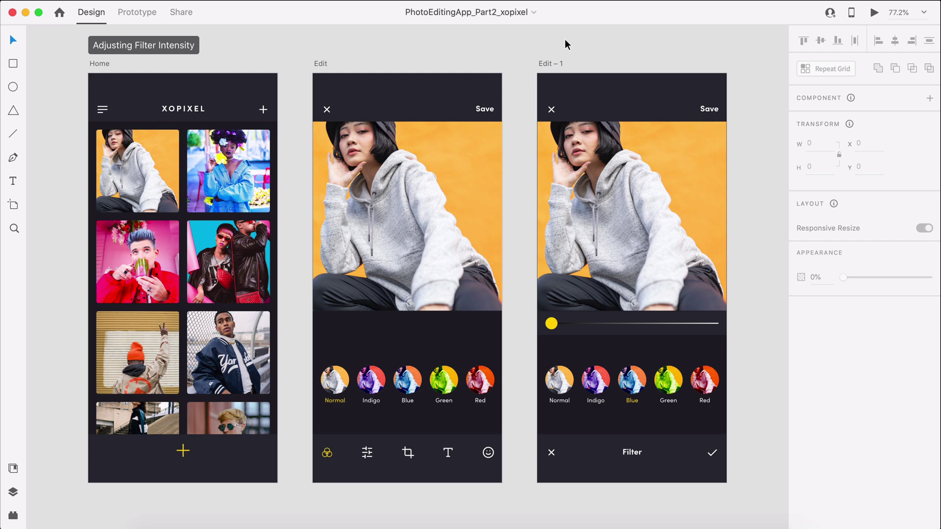
Duplicate Edit – 1 as Edit – 2 and fit all four screens in view.
{"action": "left_click", "coordinate": [557, 62]}
{"action": "key", "text": "super+d"}
{"action": "scroll", "coordinate": [558, 62], "scroll_direction": "right", "scroll_amount": 10}
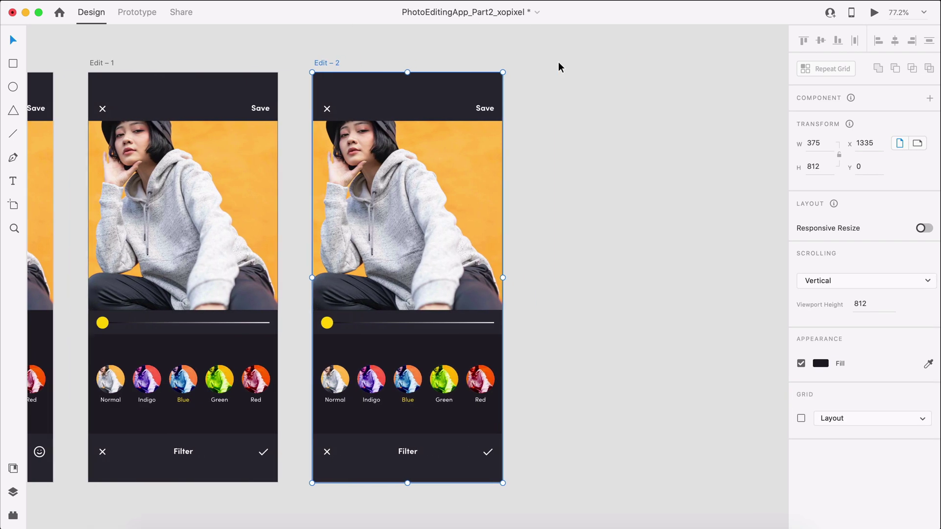
{"action": "left_click", "coordinate": [559, 63]}
{"action": "key", "text": "super+0"}
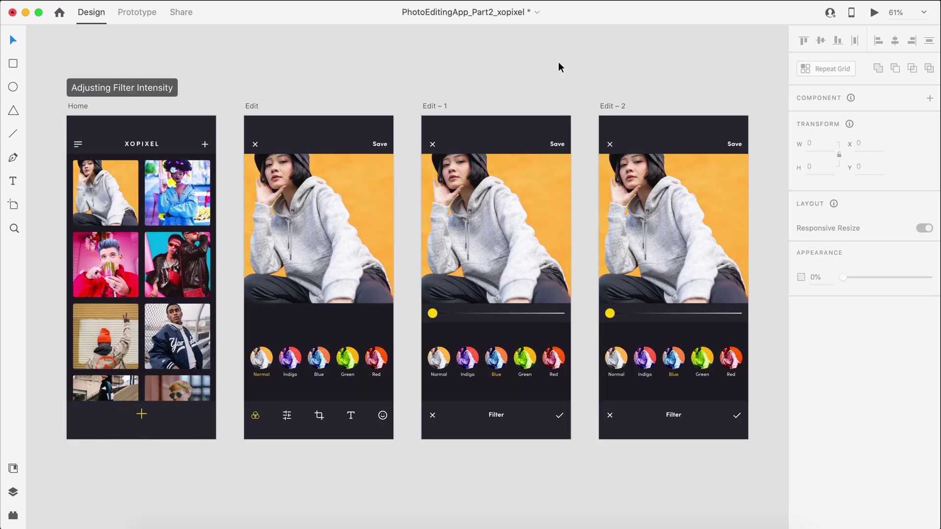
Copy the hex colour of the Blue filter thumbnail in Edit – 2.
{"action": "left_click", "coordinate": [654, 196]}
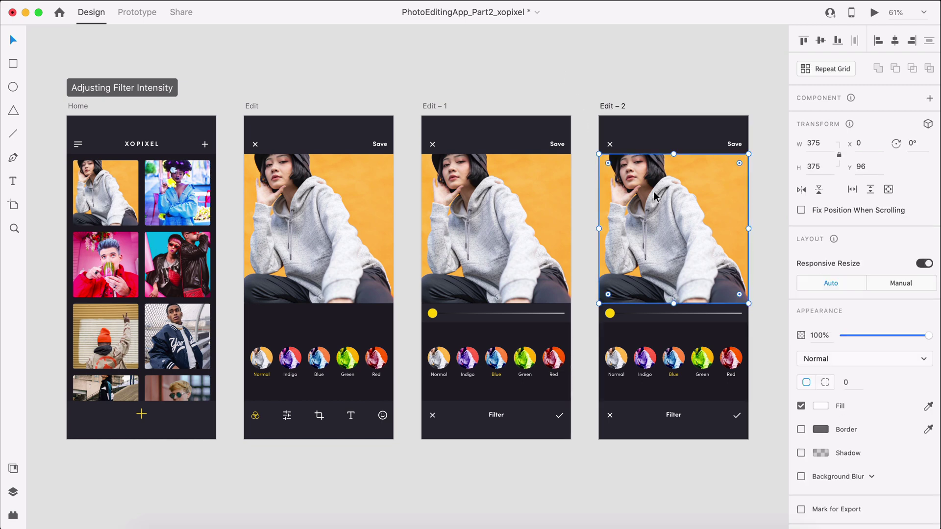
{"action": "left_click", "coordinate": [675, 355]}
{"action": "double_click", "coordinate": [675, 355]}
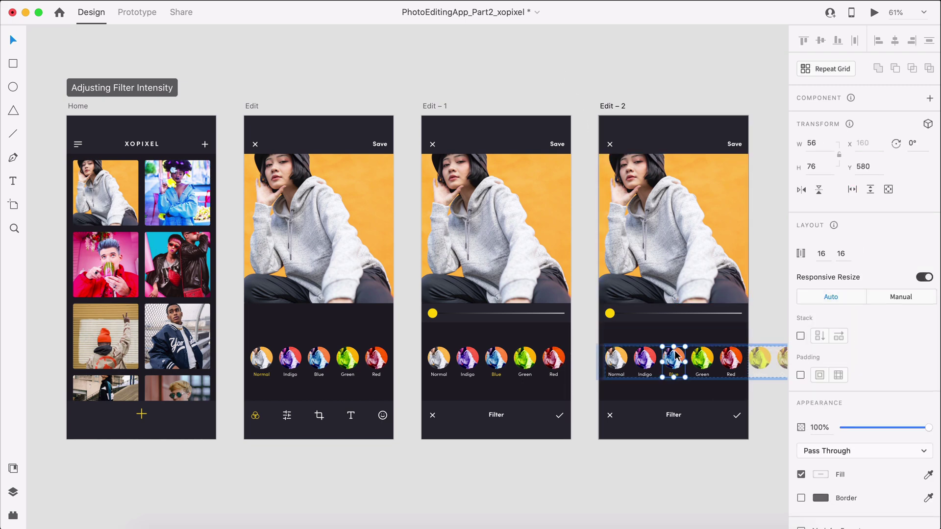
{"action": "left_click", "coordinate": [825, 370]}
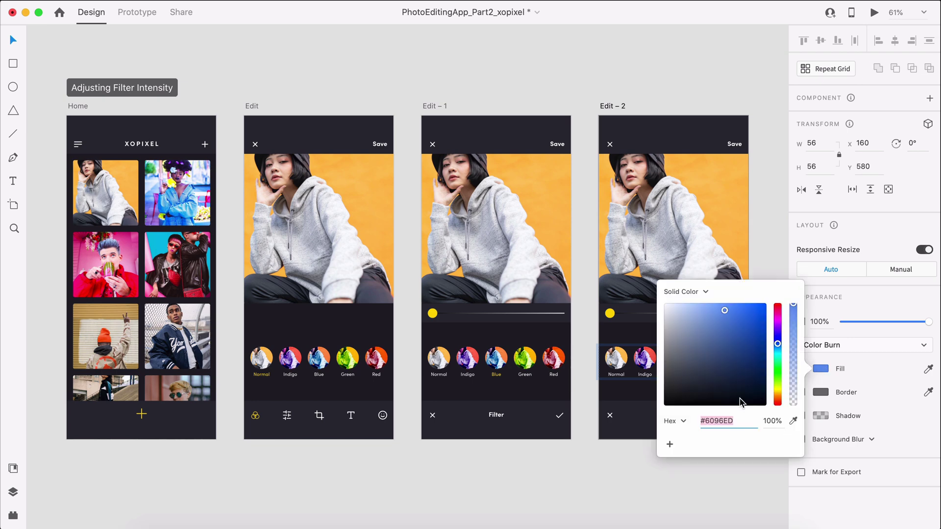
{"action": "right_click", "coordinate": [716, 422]}
{"action": "left_click", "coordinate": [740, 427]}
{"action": "left_click", "coordinate": [880, 391]}
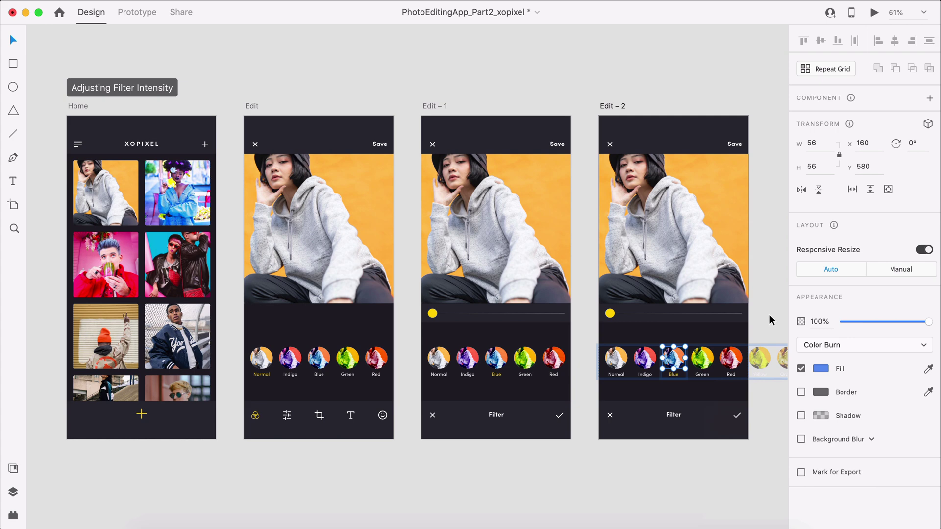
Fill the Edit – 2 photo with blue #6096ED using the Color Burn blend mode.
{"action": "left_click", "coordinate": [703, 263]}
{"action": "left_click", "coordinate": [827, 411]}
{"action": "key", "text": "ctrl+v"}
{"action": "key", "text": "Return"}
{"action": "left_click", "coordinate": [878, 360]}
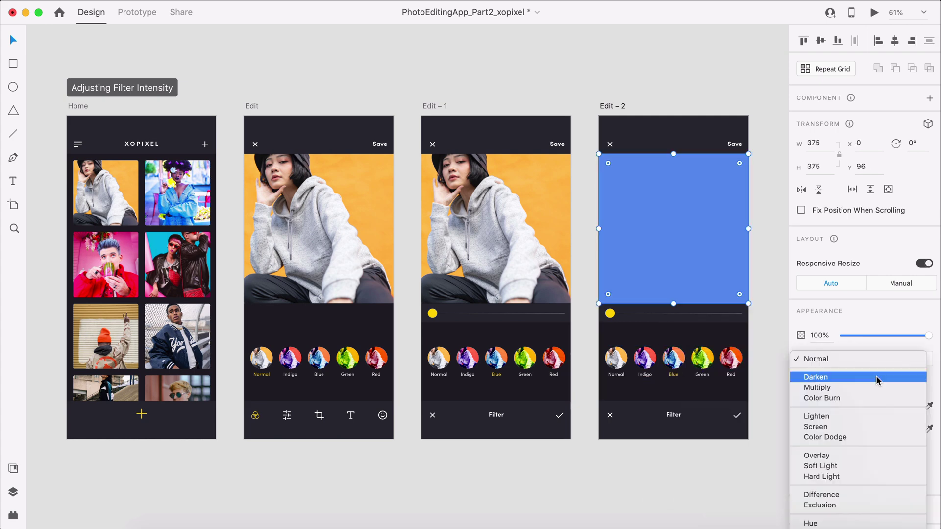
{"action": "left_click", "coordinate": [872, 398]}
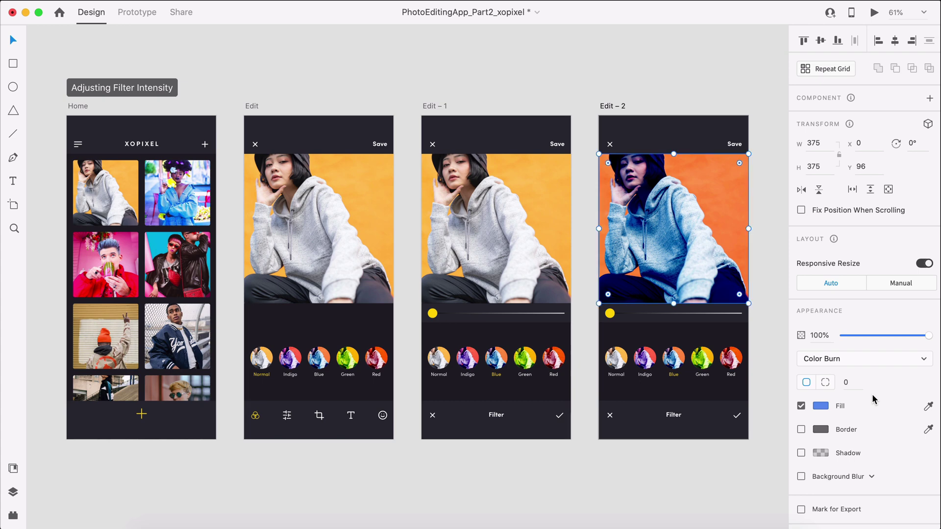
Drag the Edit – 2 intensity slider knob to the right end of its track.
{"action": "left_click", "coordinate": [610, 314]}
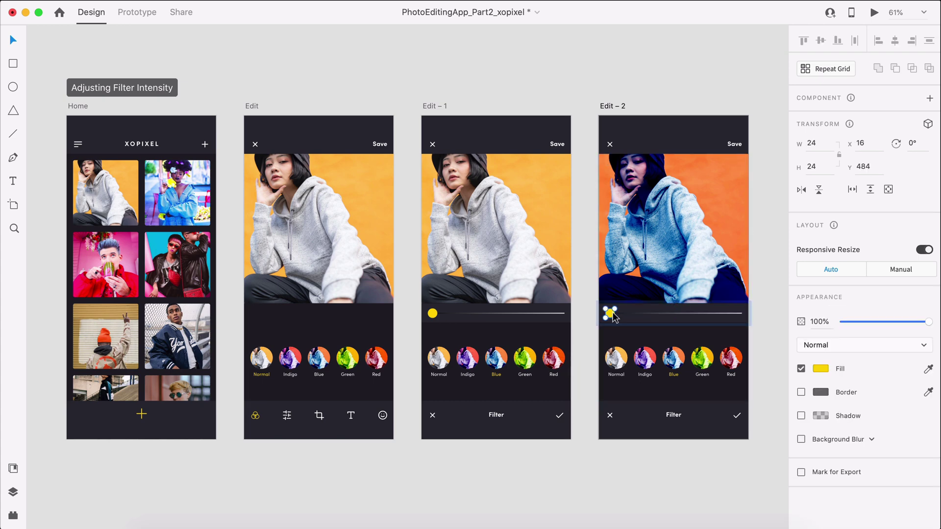
{"action": "left_click_drag", "start_coordinate": [612, 316], "coordinate": [736, 314]}
{"action": "left_click", "coordinate": [765, 330]}
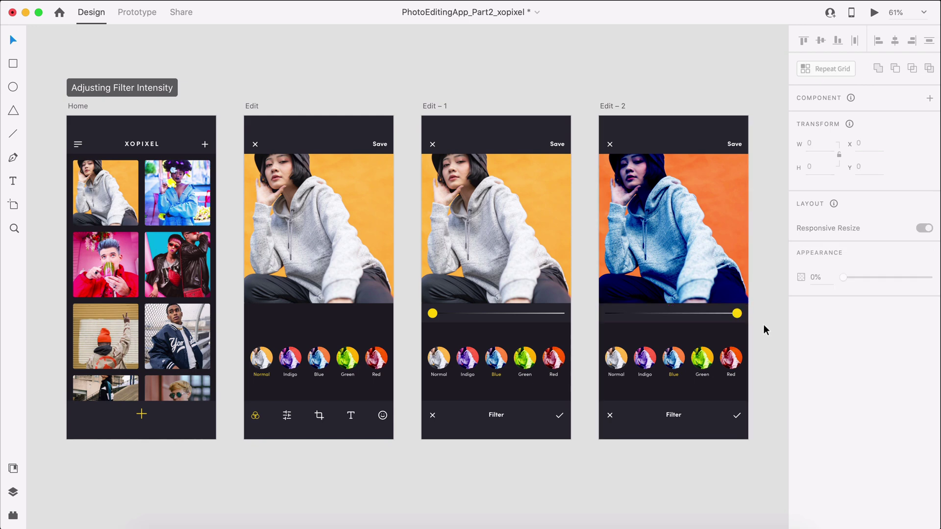
{"action": "key", "text": "ctrl+Tab"}
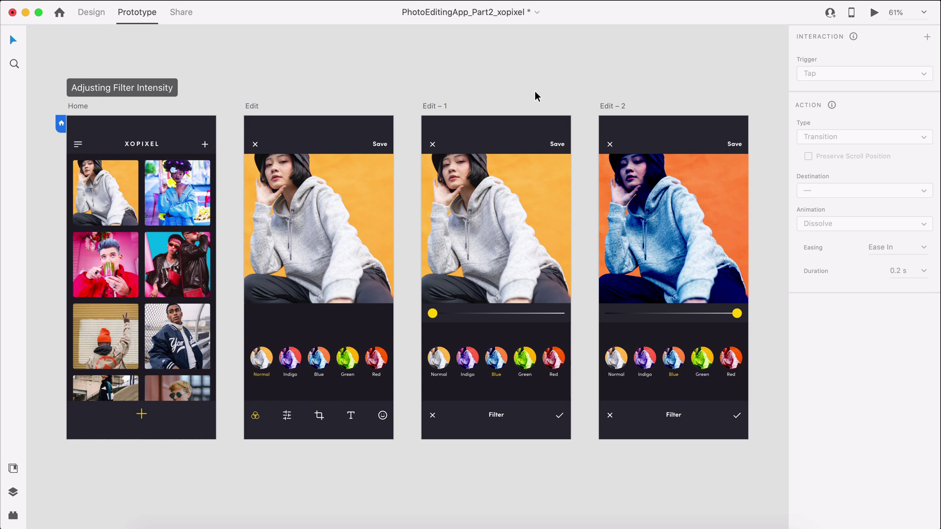
Wire Edit – 1's slider to Edit – 2 with a Drag trigger, and link Edit – 2's slider back to Edit – 1.
{"action": "left_click", "coordinate": [433, 316]}
{"action": "left_click_drag", "start_coordinate": [436, 314], "coordinate": [614, 313]}
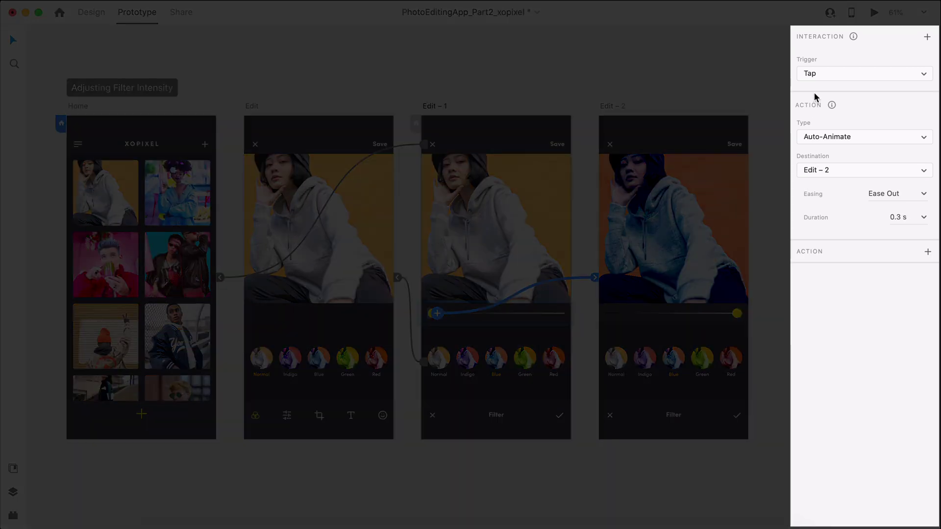
{"action": "left_click", "coordinate": [817, 76]}
{"action": "left_click", "coordinate": [819, 83]}
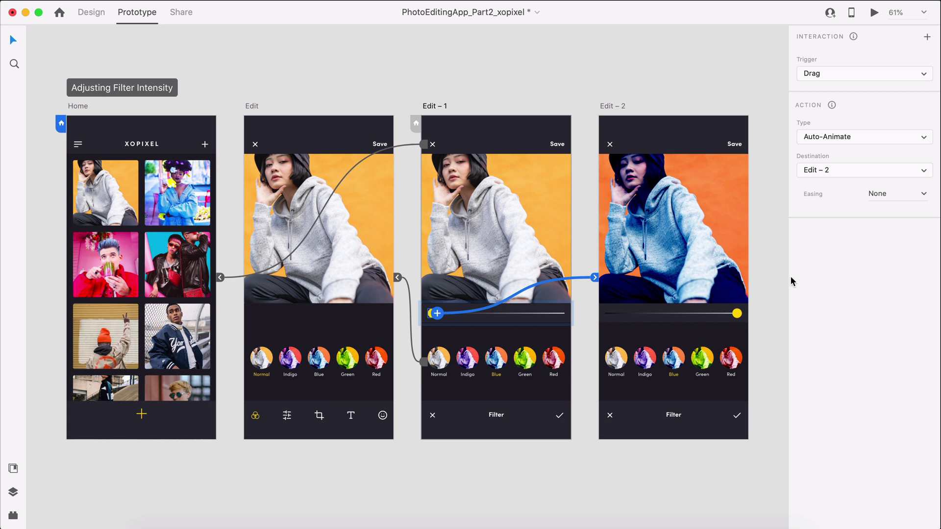
{"action": "left_click", "coordinate": [736, 314]}
{"action": "left_click_drag", "start_coordinate": [738, 315], "coordinate": [558, 332]}
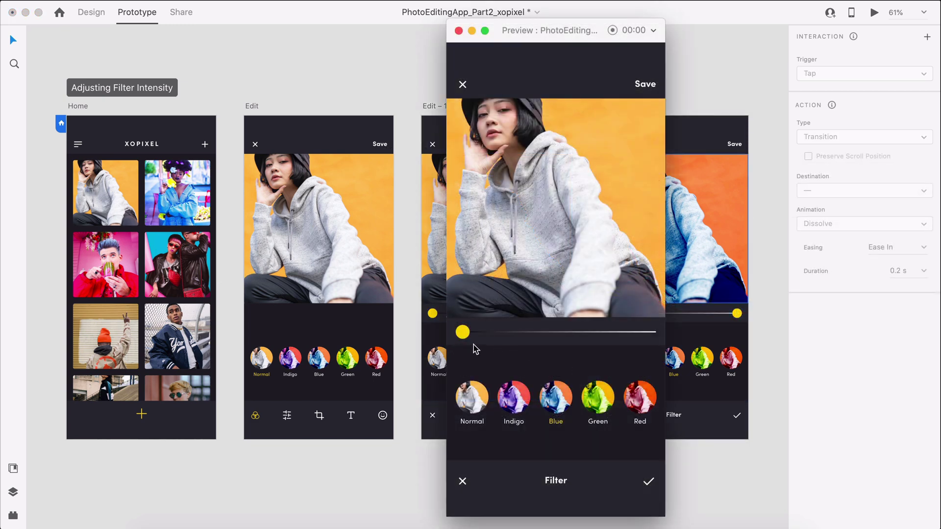
Drag the slider knob right in the preview so the photo tints blue.
{"action": "mouse_move", "coordinate": [465, 338]}
{"action": "left_mouse_down"}
{"action": "mouse_move", "coordinate": [648, 338]}
{"action": "mouse_move", "coordinate": [467, 335]}
{"action": "left_mouse_up"}
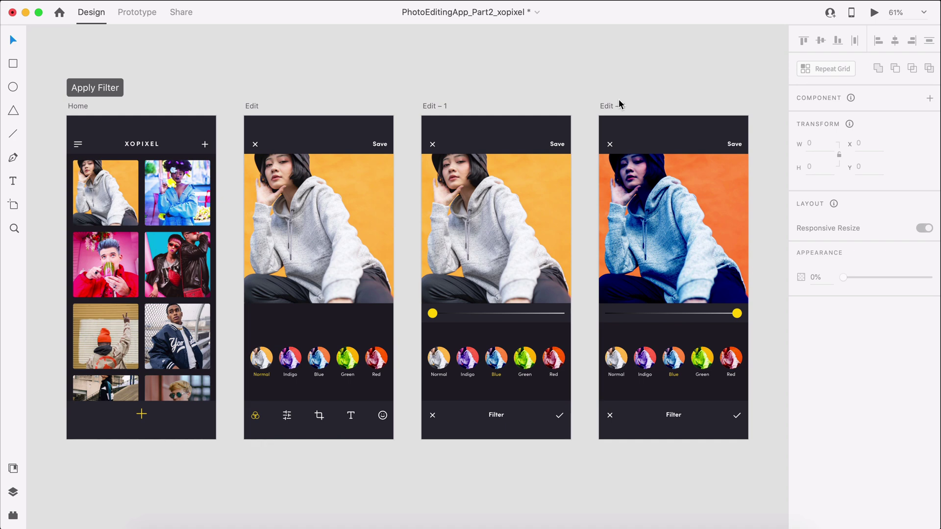
Duplicate the Edit – 2 artboard to create Edit – 3, and fit all five screens in view.
{"action": "left_click", "coordinate": [615, 106]}
{"action": "key", "text": "super+d"}
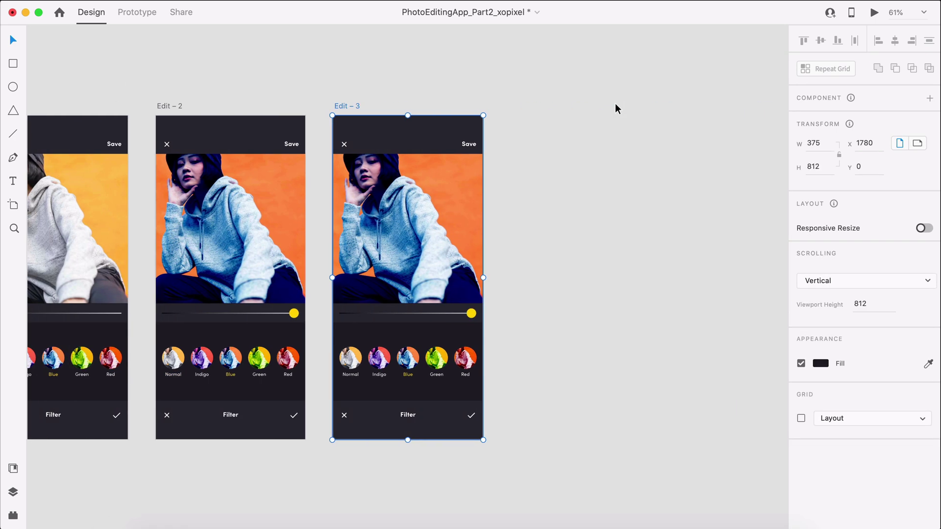
{"action": "left_click", "coordinate": [615, 104]}
{"action": "key", "text": "super+0"}
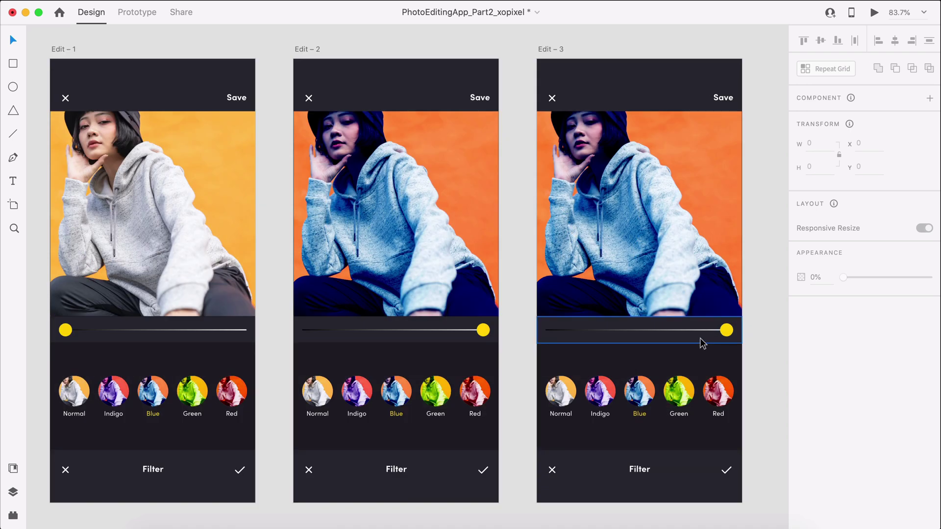
On Edit – 3, move the slider up behind the photo and the Filter bar down off the artboard.
{"action": "left_click", "coordinate": [702, 342]}
{"action": "left_click_drag", "start_coordinate": [702, 343], "coordinate": [702, 319]}
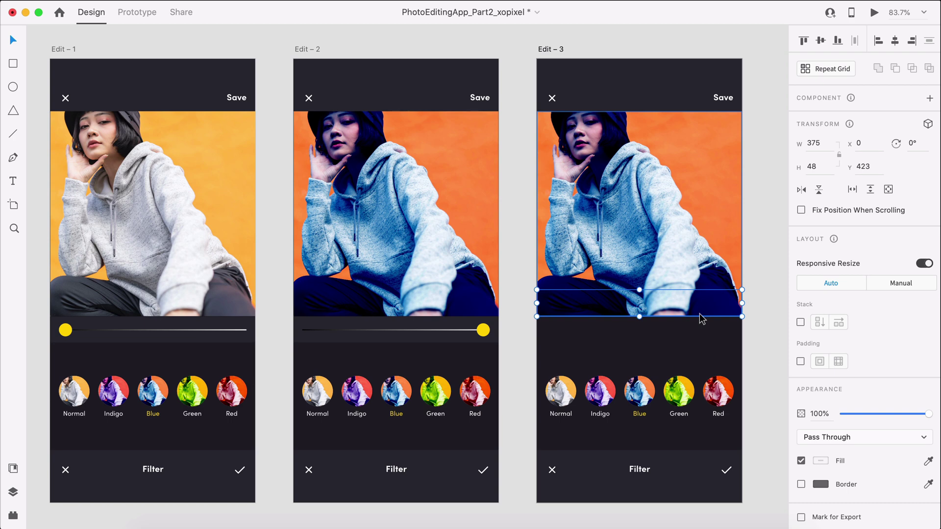
{"action": "left_click", "coordinate": [695, 468]}
{"action": "left_click_drag", "start_coordinate": [694, 468], "coordinate": [695, 519]}
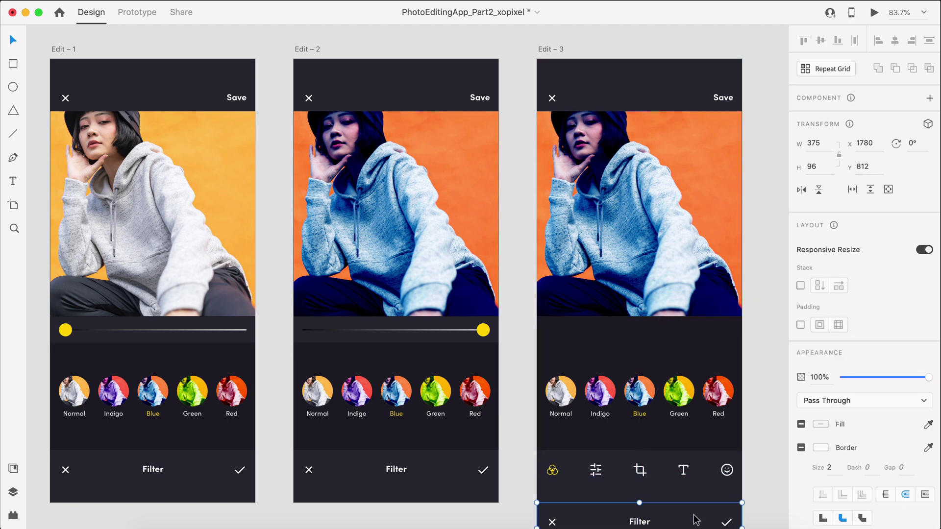
{"action": "left_click", "coordinate": [778, 488]}
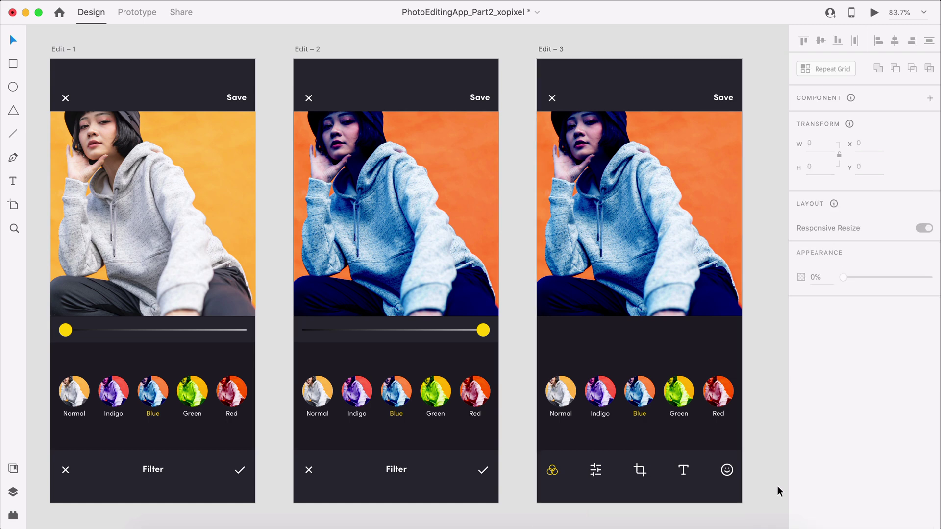
In Prototype mode, link Edit – 2's Filter bar to Edit – 3.
{"action": "key", "text": "super+2"}
{"action": "left_click", "coordinate": [490, 478]}
{"action": "left_click_drag", "start_coordinate": [499, 475], "coordinate": [561, 338]}
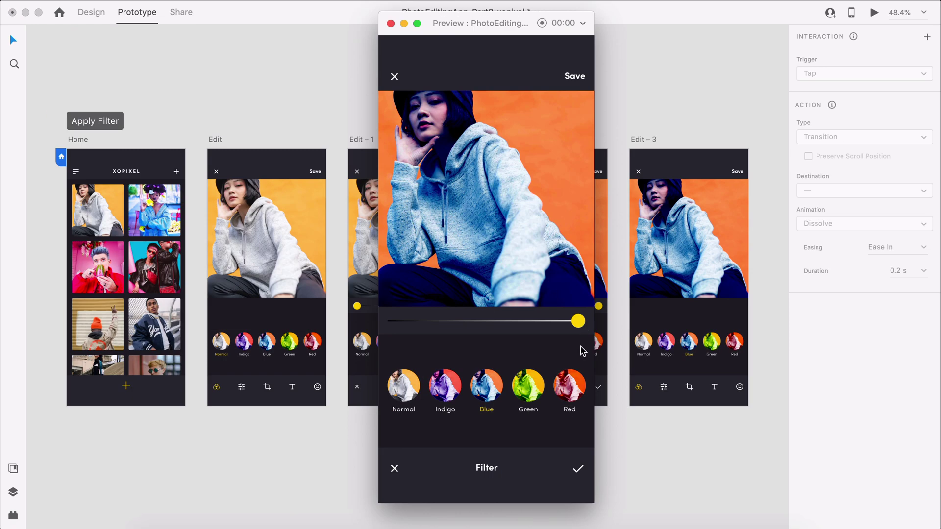
Test the filter confirm tick in the preview, then link Edit – 3's filter row to the Edit screen.
{"action": "left_click", "coordinate": [580, 471]}
{"action": "left_click", "coordinate": [580, 472]}
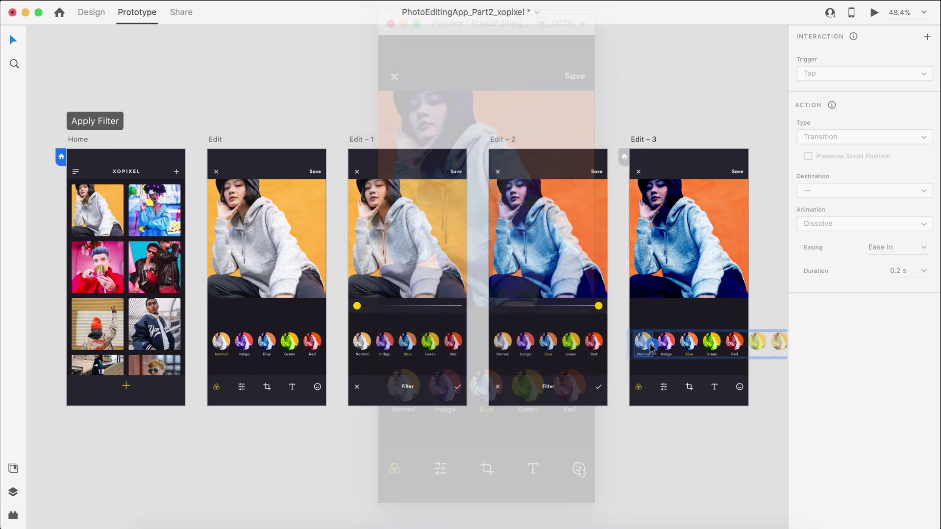
{"action": "left_click_drag", "start_coordinate": [652, 345], "coordinate": [263, 368]}
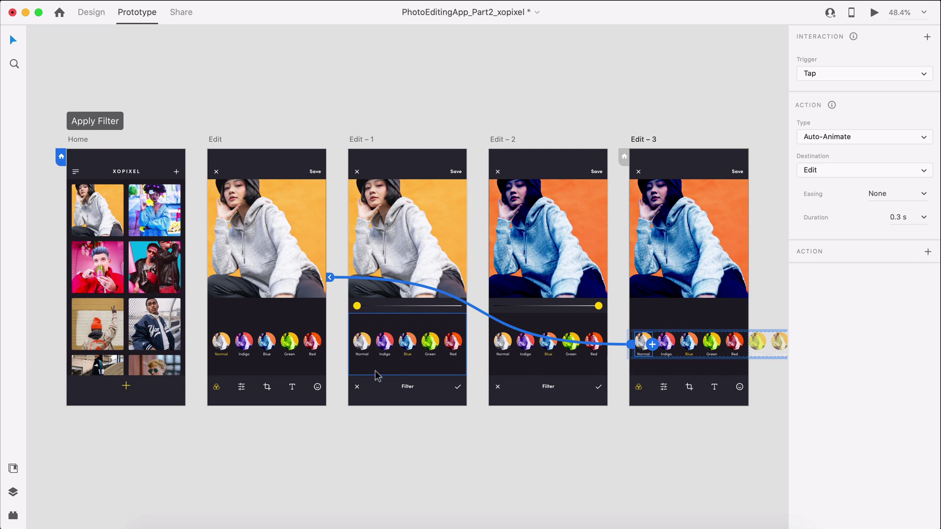
Link the cancel icons on Edit – 1's and Edit – 2's Filter bars to the Edit screen.
{"action": "left_click", "coordinate": [358, 427]}
{"action": "double_click", "coordinate": [358, 389]}
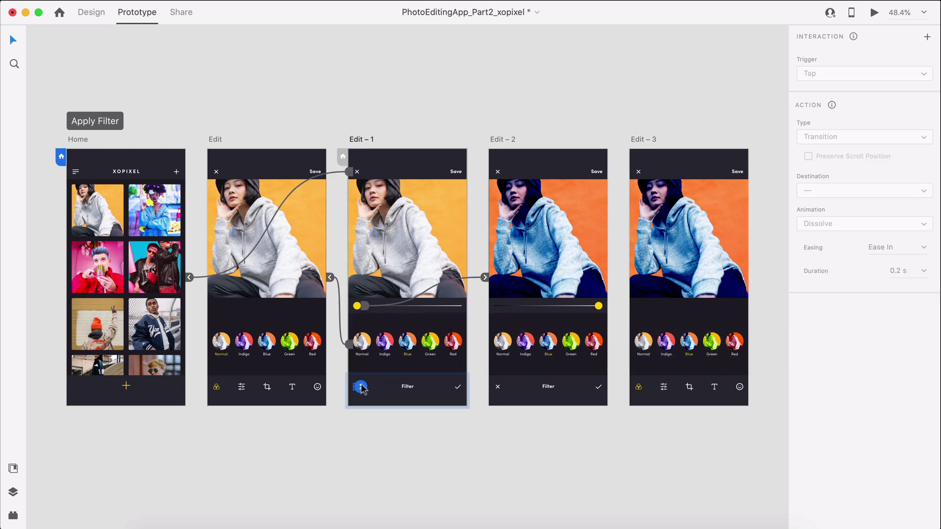
{"action": "left_click_drag", "start_coordinate": [362, 390], "coordinate": [275, 379]}
{"action": "left_click", "coordinate": [494, 390]}
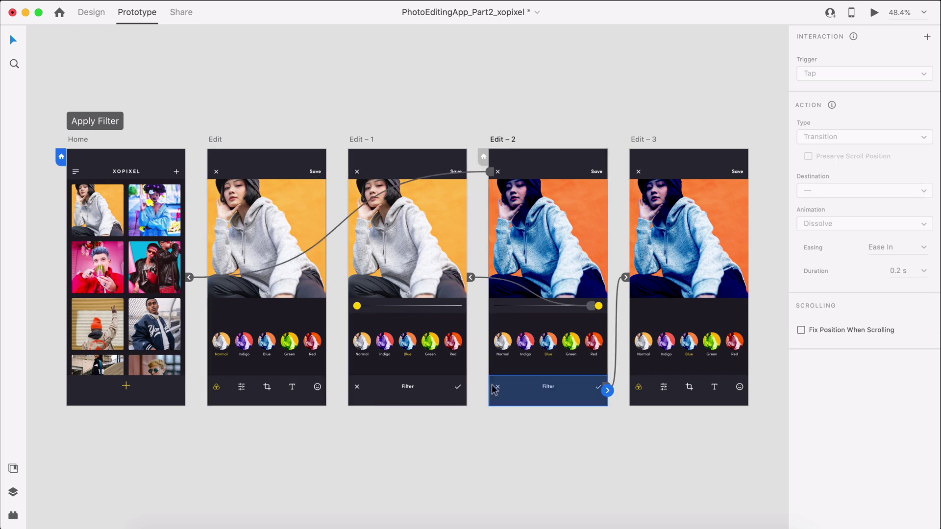
{"action": "double_click", "coordinate": [495, 390]}
{"action": "left_click_drag", "start_coordinate": [501, 387], "coordinate": [250, 361]}
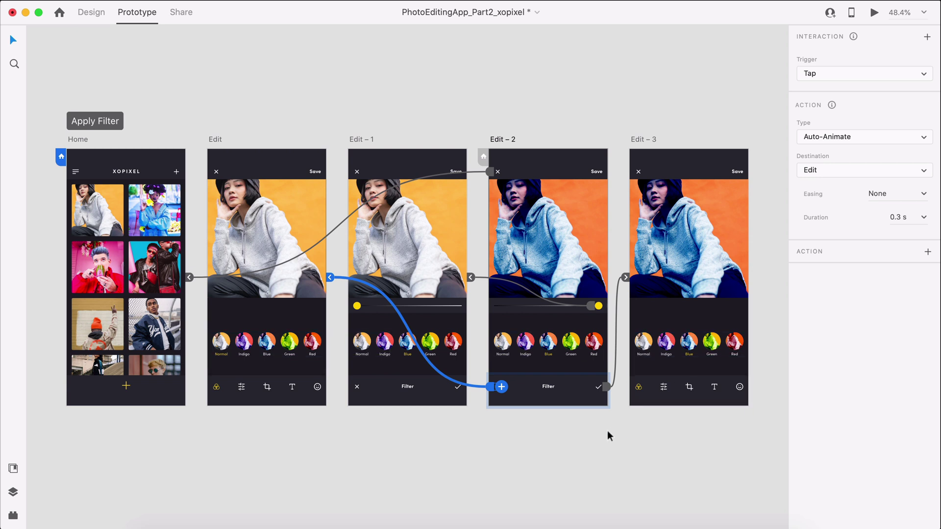
Link Edit – 3's header close icon to the Home screen and launch the preview.
{"action": "left_click", "coordinate": [600, 445]}
{"action": "left_click", "coordinate": [639, 171]}
{"action": "double_click", "coordinate": [639, 171]}
{"action": "left_click_drag", "start_coordinate": [642, 172], "coordinate": [173, 258]}
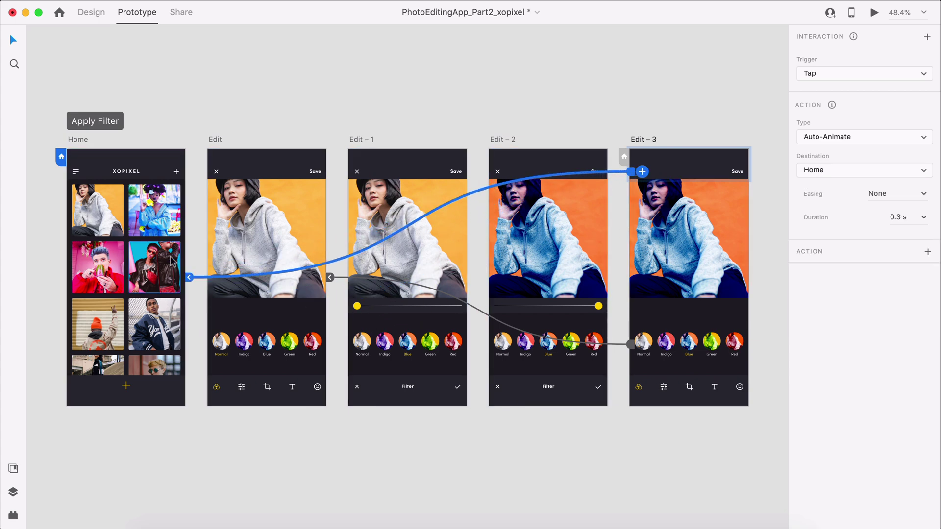
{"action": "key", "text": "super+Return"}
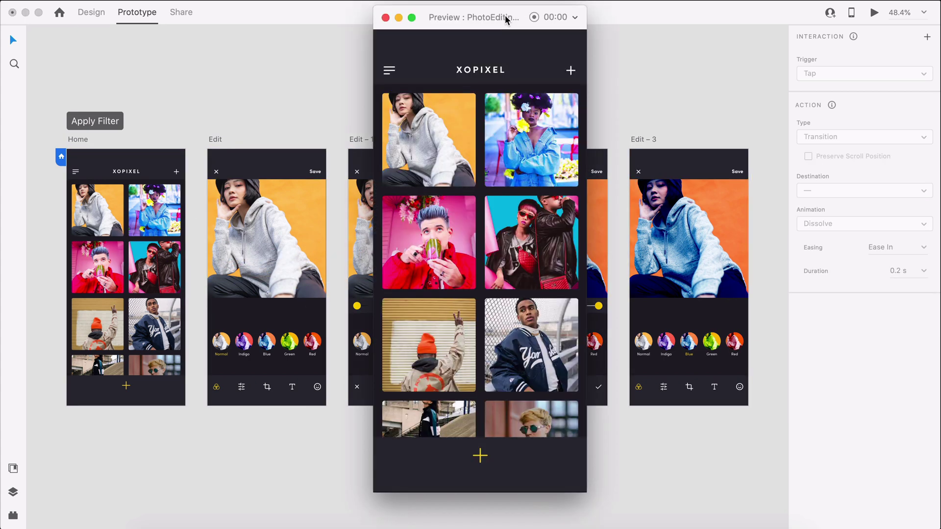
Open the first photo, apply Blue at near-full intensity, and confirm the filter.
{"action": "left_click", "coordinate": [452, 122]}
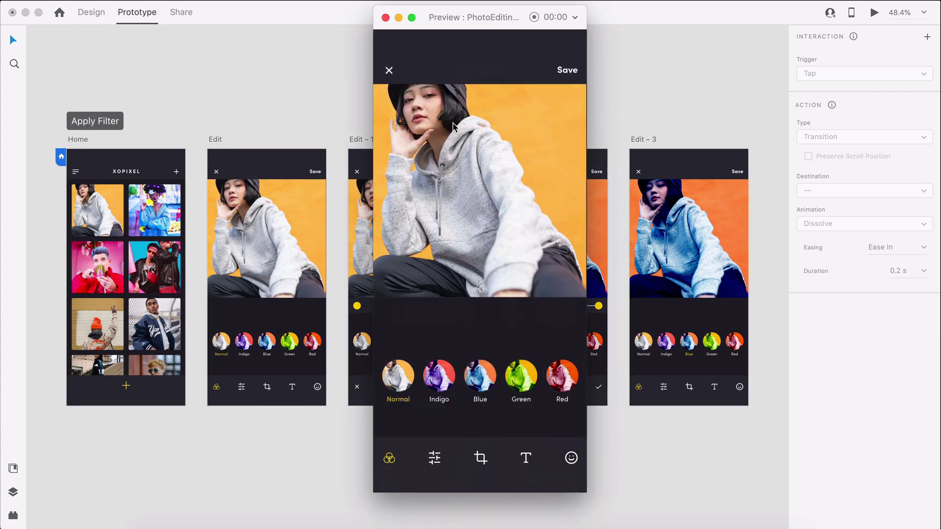
{"action": "left_click", "coordinate": [480, 380]}
{"action": "left_click_drag", "start_coordinate": [390, 312], "coordinate": [578, 318]}
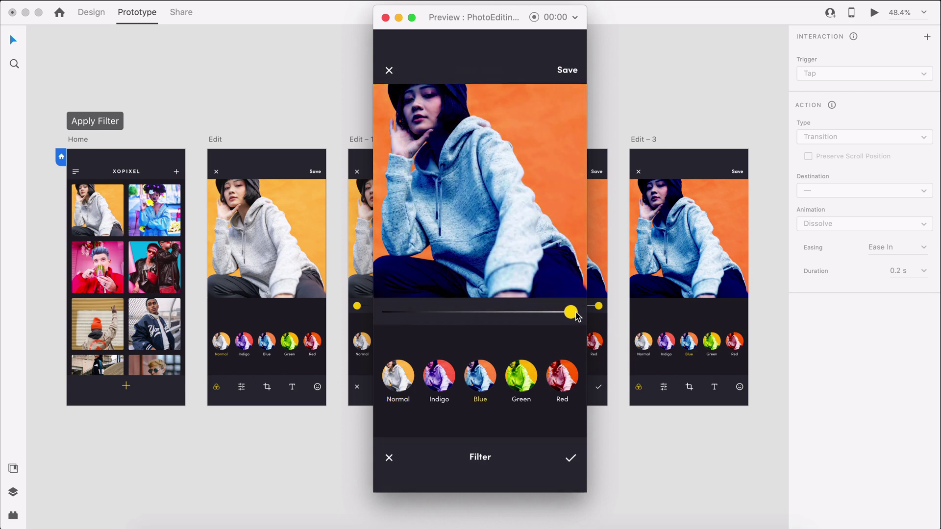
{"action": "left_click", "coordinate": [572, 460]}
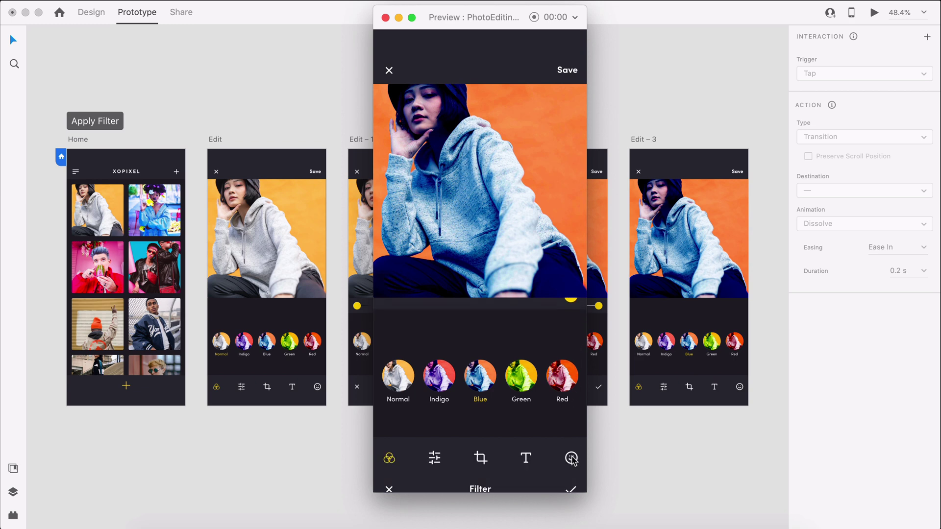
Switch back to Normal, pick Blue again, cancel it, and return to the Home screen.
{"action": "left_click", "coordinate": [401, 390]}
{"action": "left_click", "coordinate": [485, 388]}
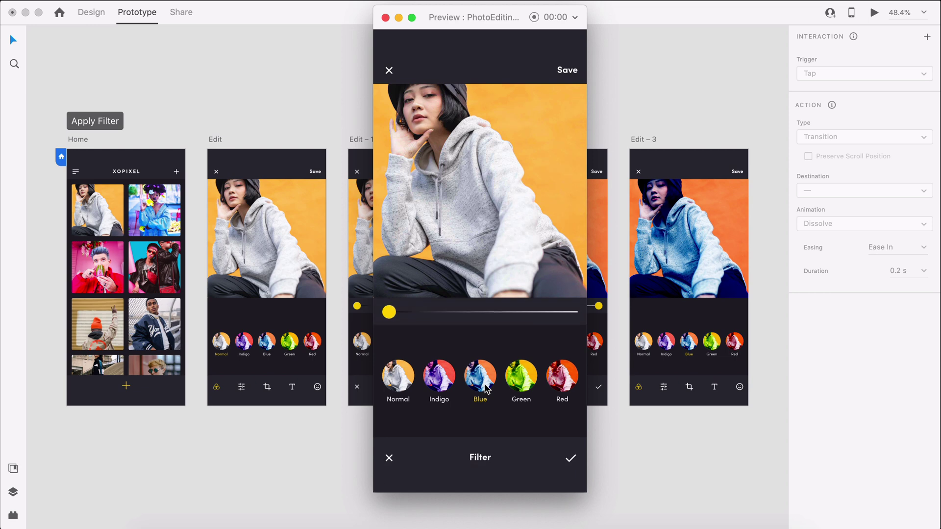
{"action": "left_click", "coordinate": [389, 458]}
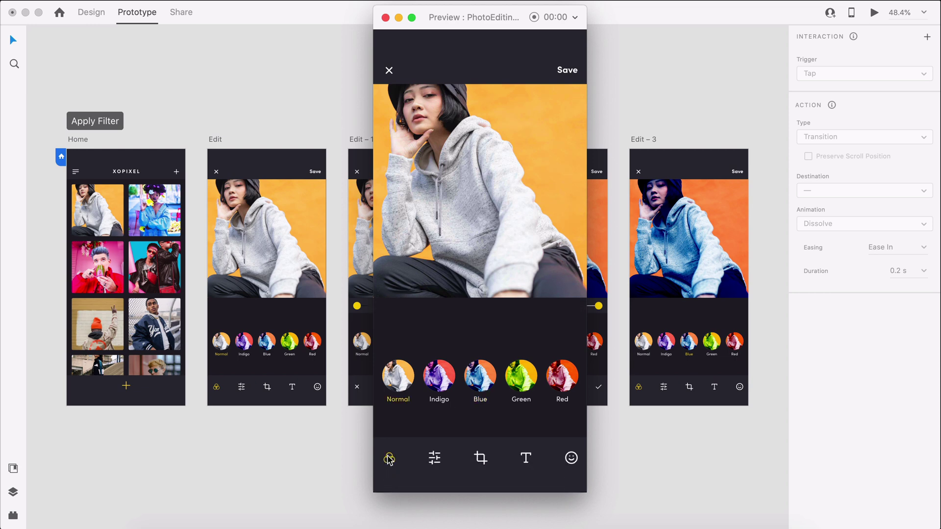
{"action": "left_click", "coordinate": [389, 70]}
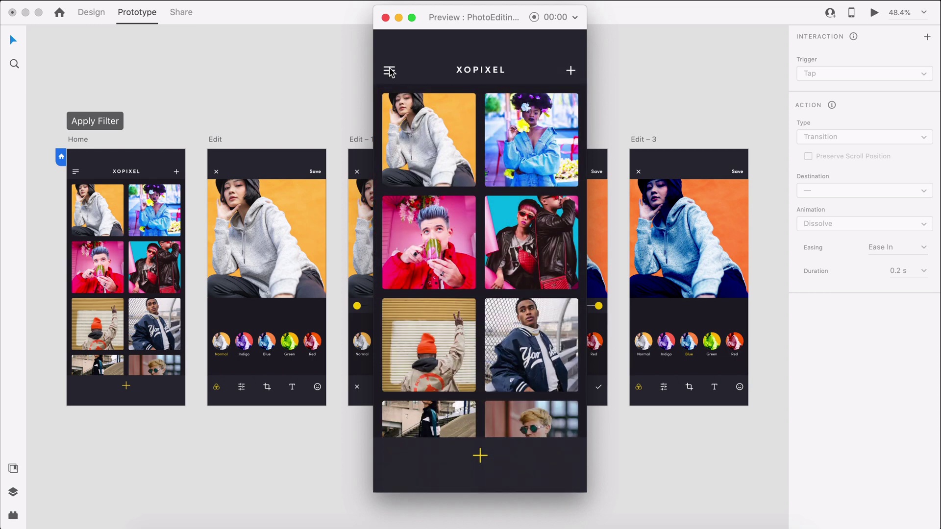